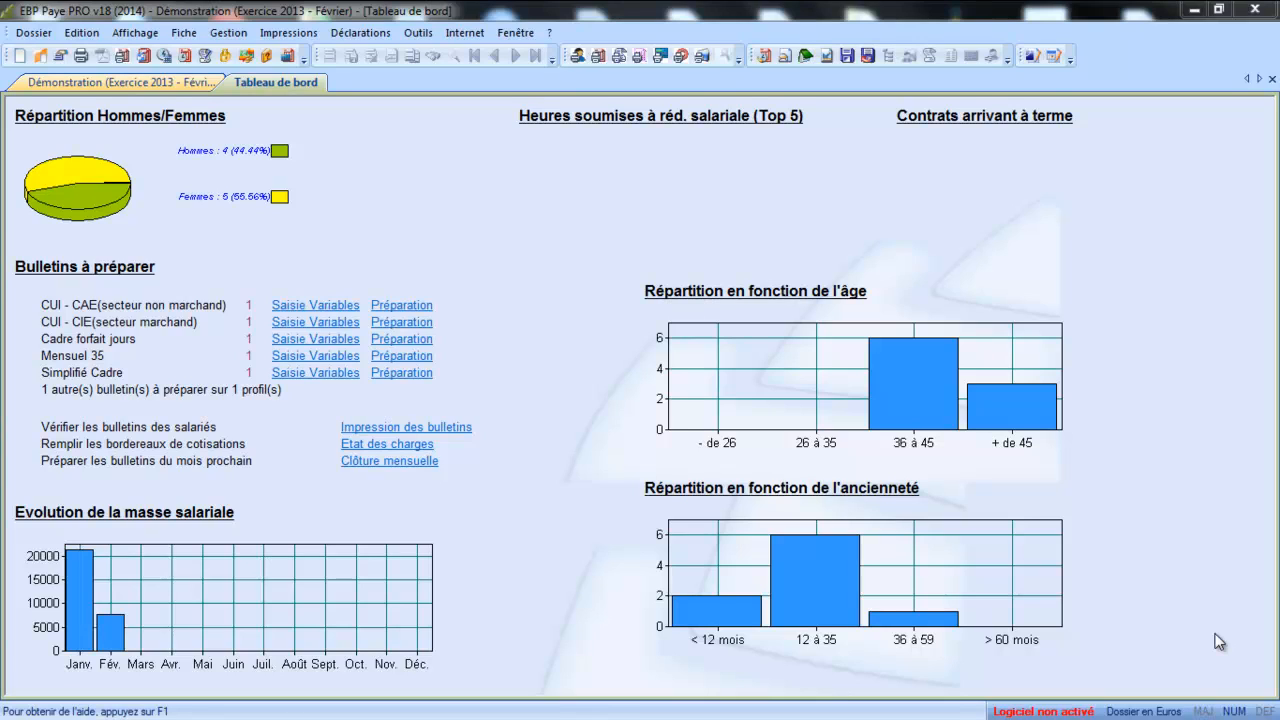
Step: Print the January salary entries transfer to accounting with payments included, using a print preview, and accept the evaluation limit
click(229, 32)
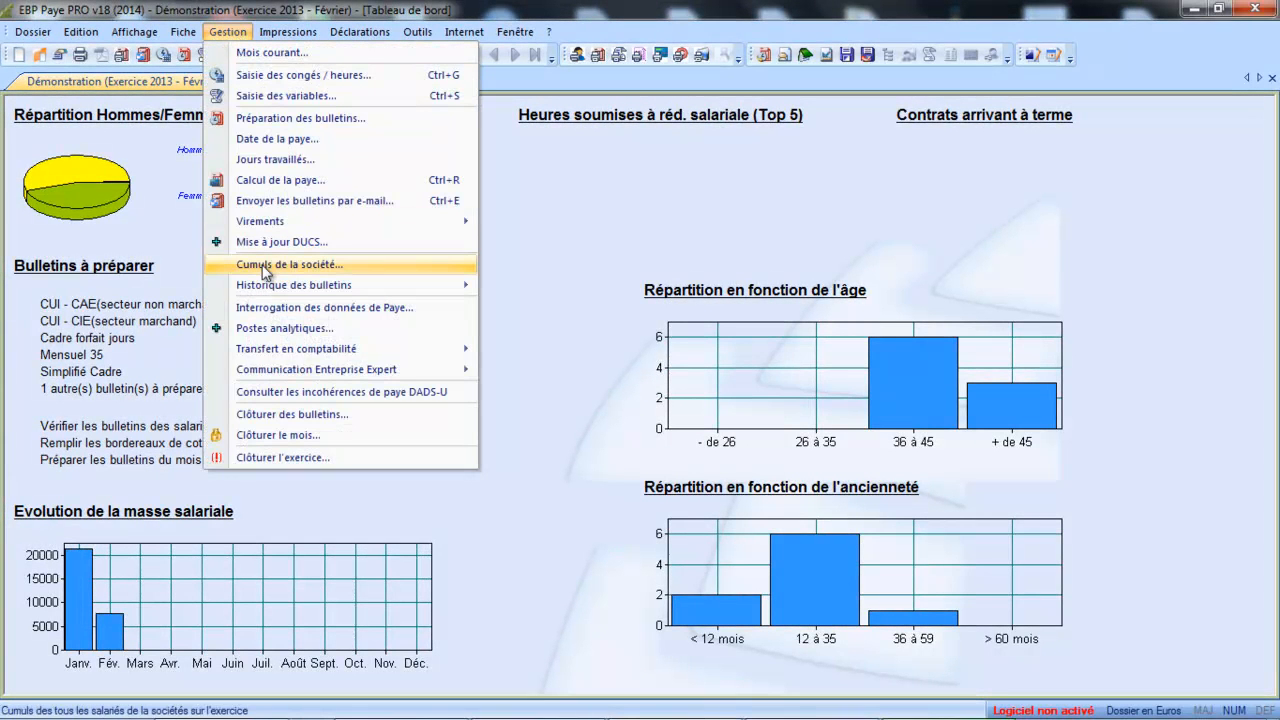
mouse_move(266, 350)
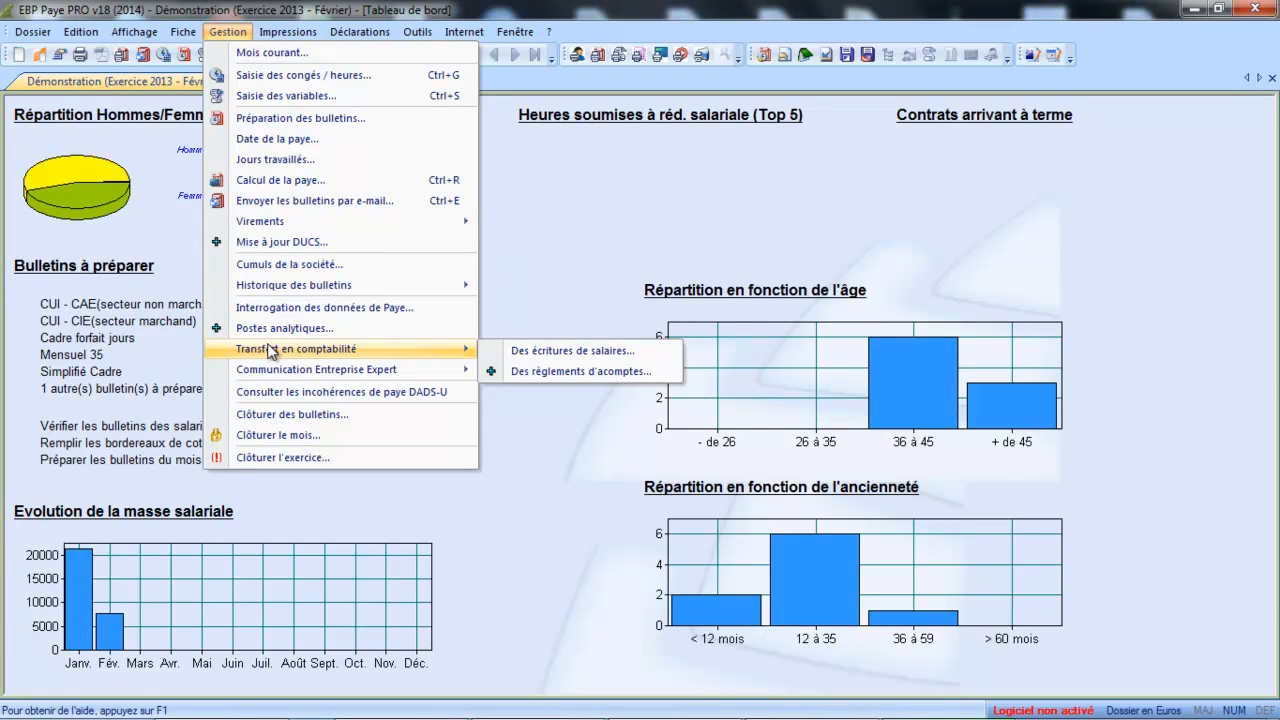
click(509, 350)
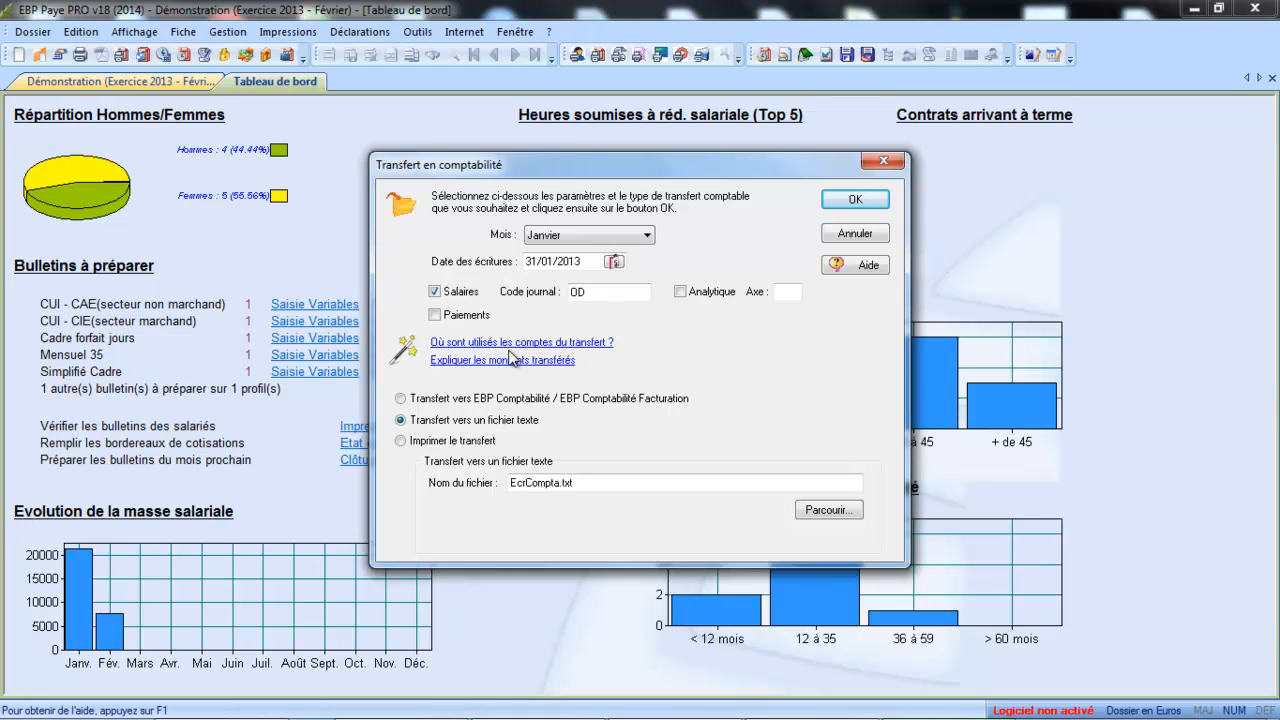
click(434, 315)
click(401, 441)
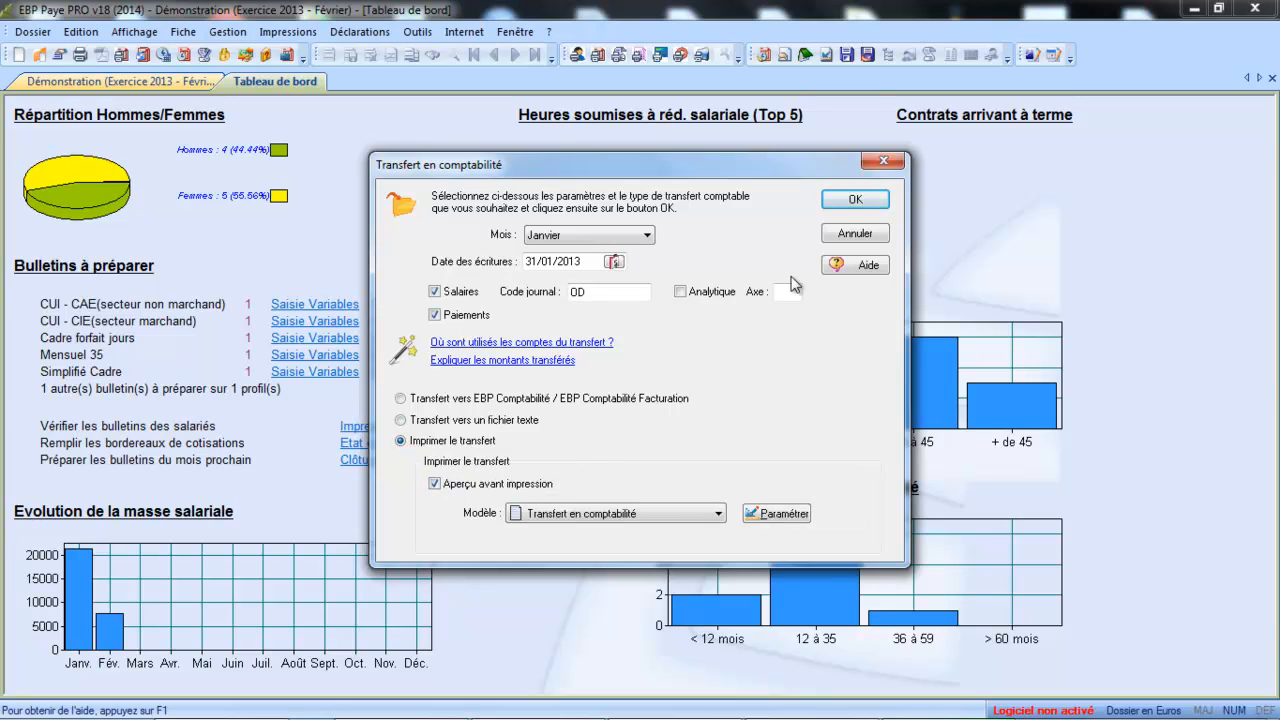
click(853, 200)
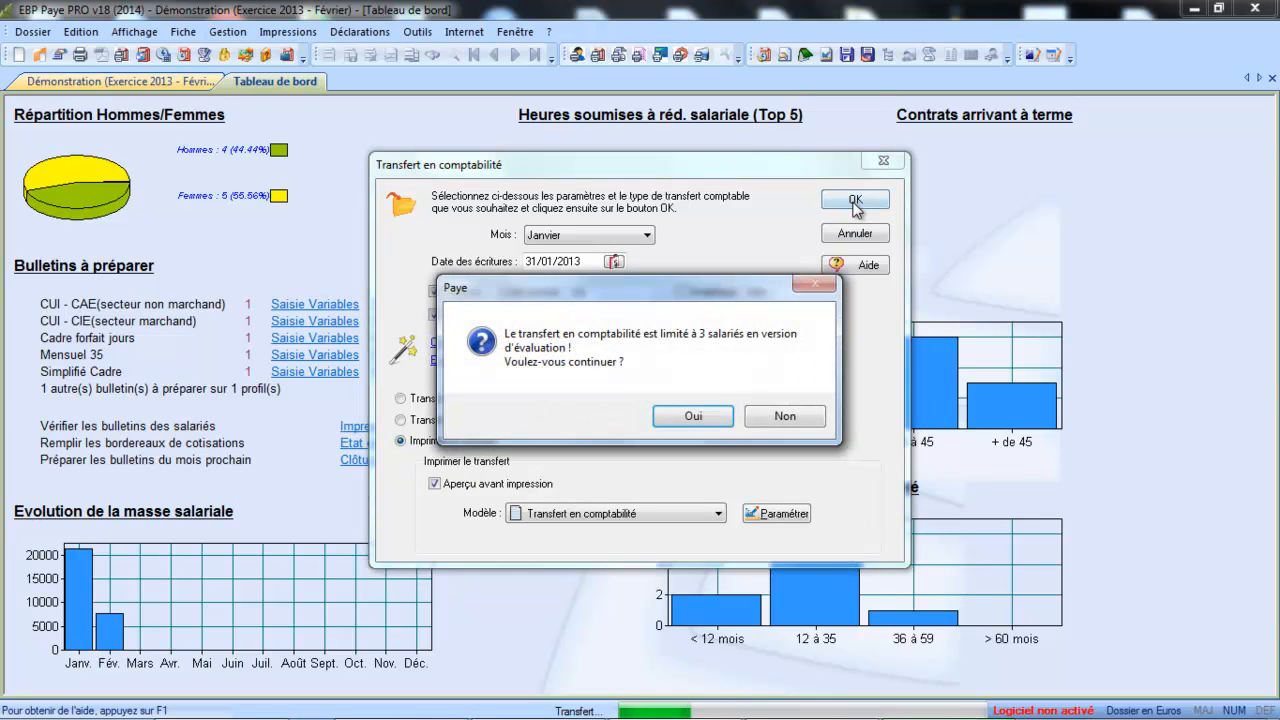
click(691, 418)
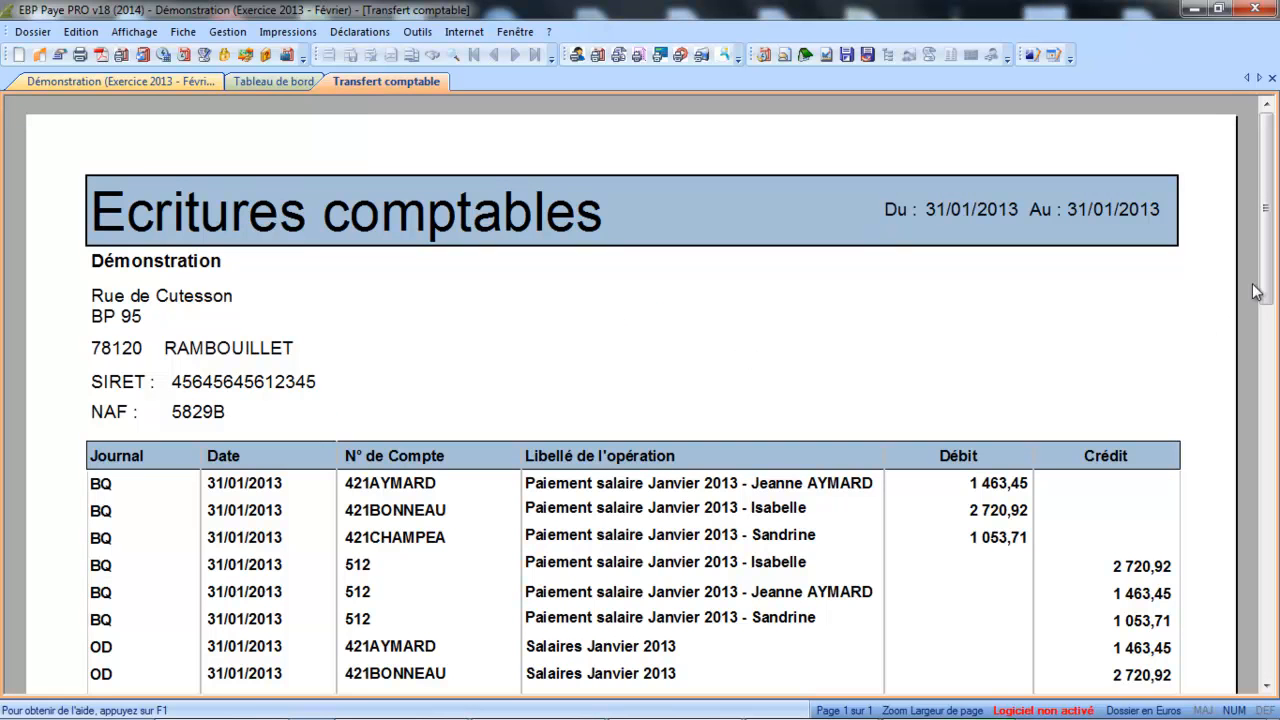
Step: Review the Ecritures comptables preview from its header down to the debit and credit totals, and close it
drag(1270, 266, 1269, 366)
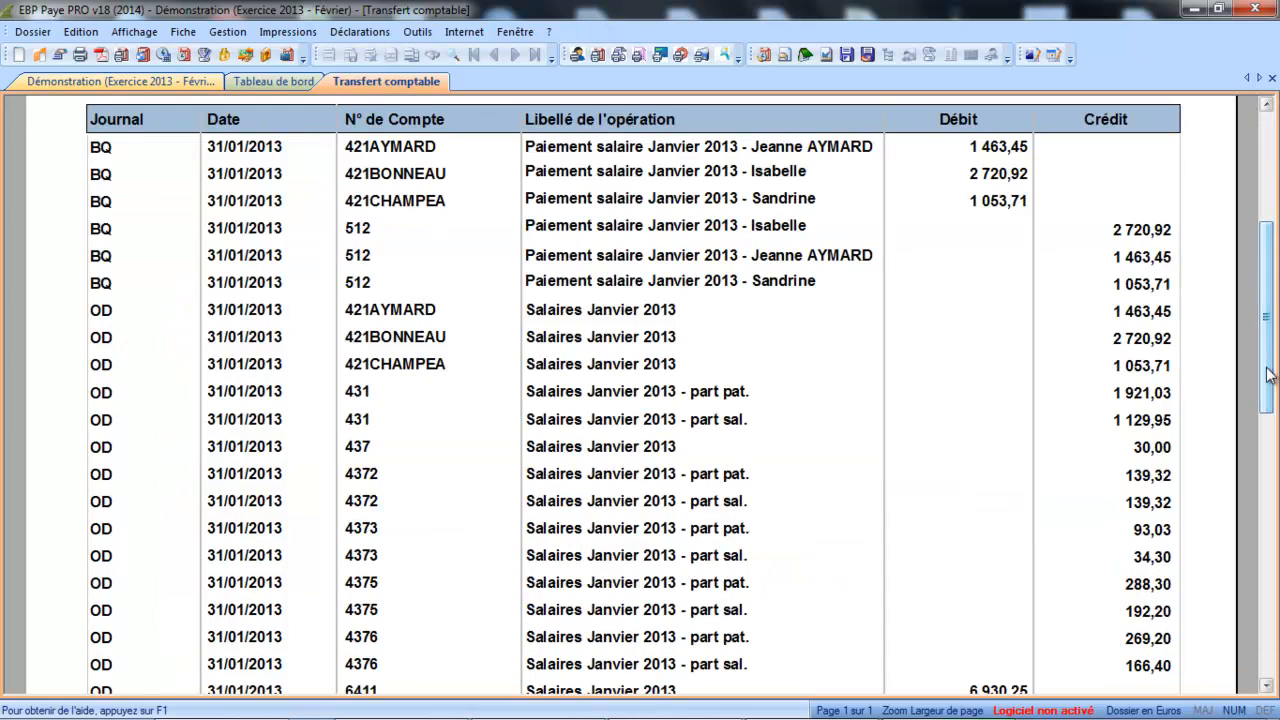
click(1266, 688)
scroll(1266, 688, down, 10)
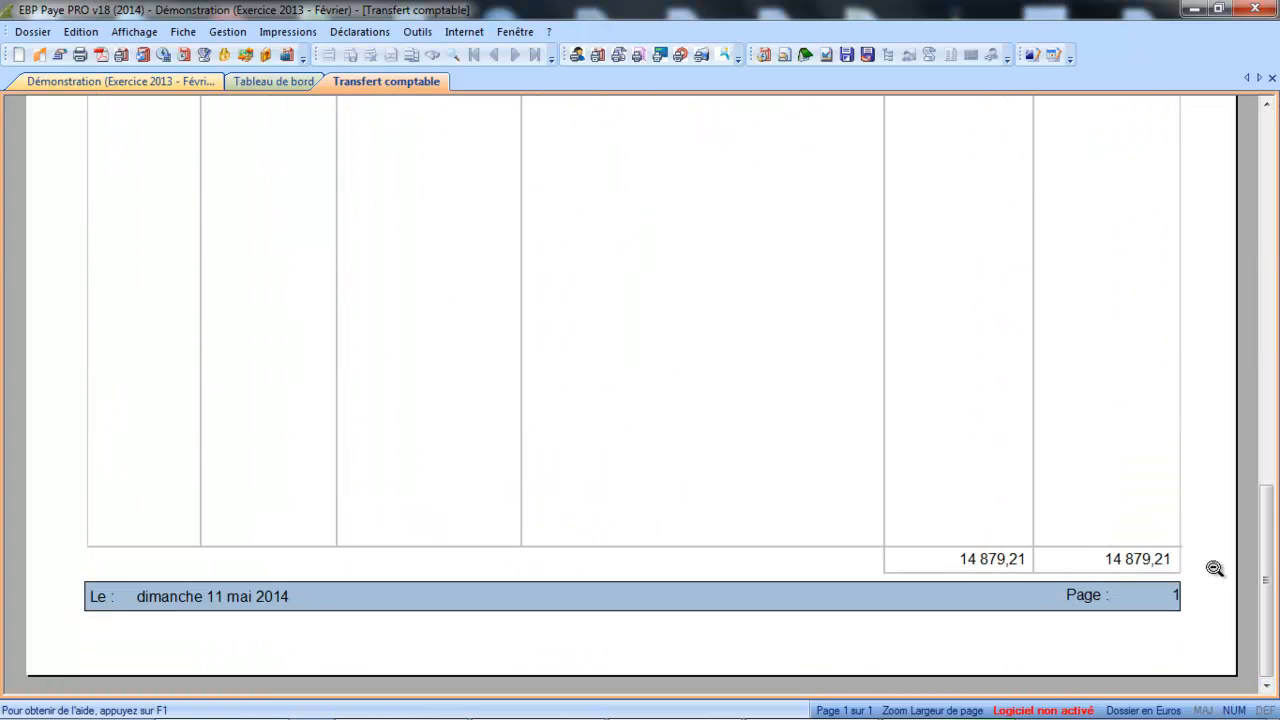
drag(1268, 537, 1266, 125)
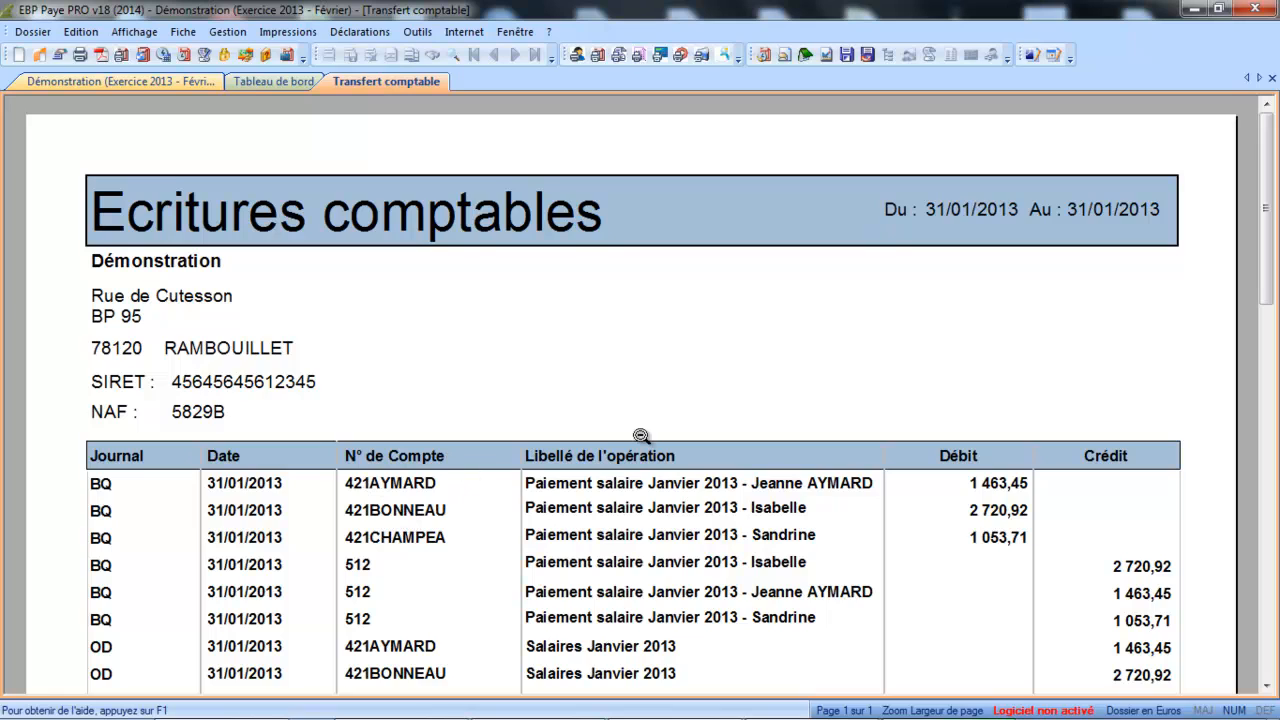
click(1272, 78)
Step: Check the salary accounting account in the payment settings (Règlement) of the first employee's record
click(183, 31)
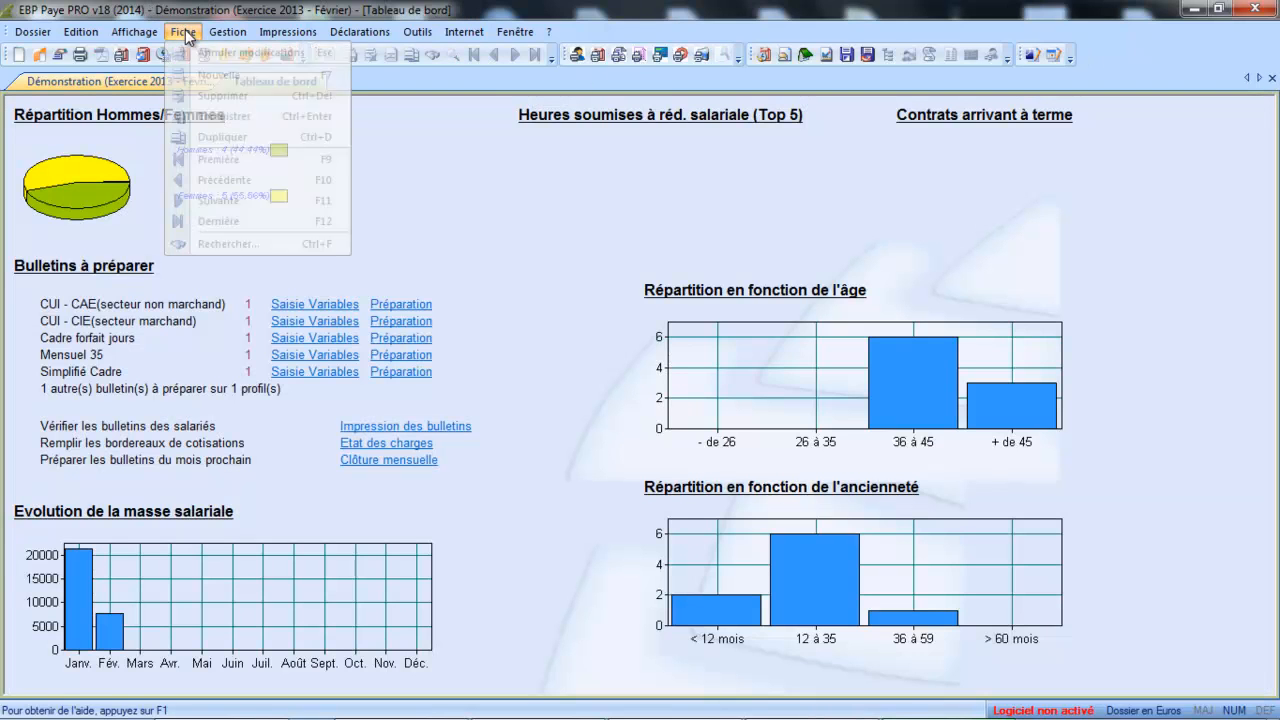
click(182, 86)
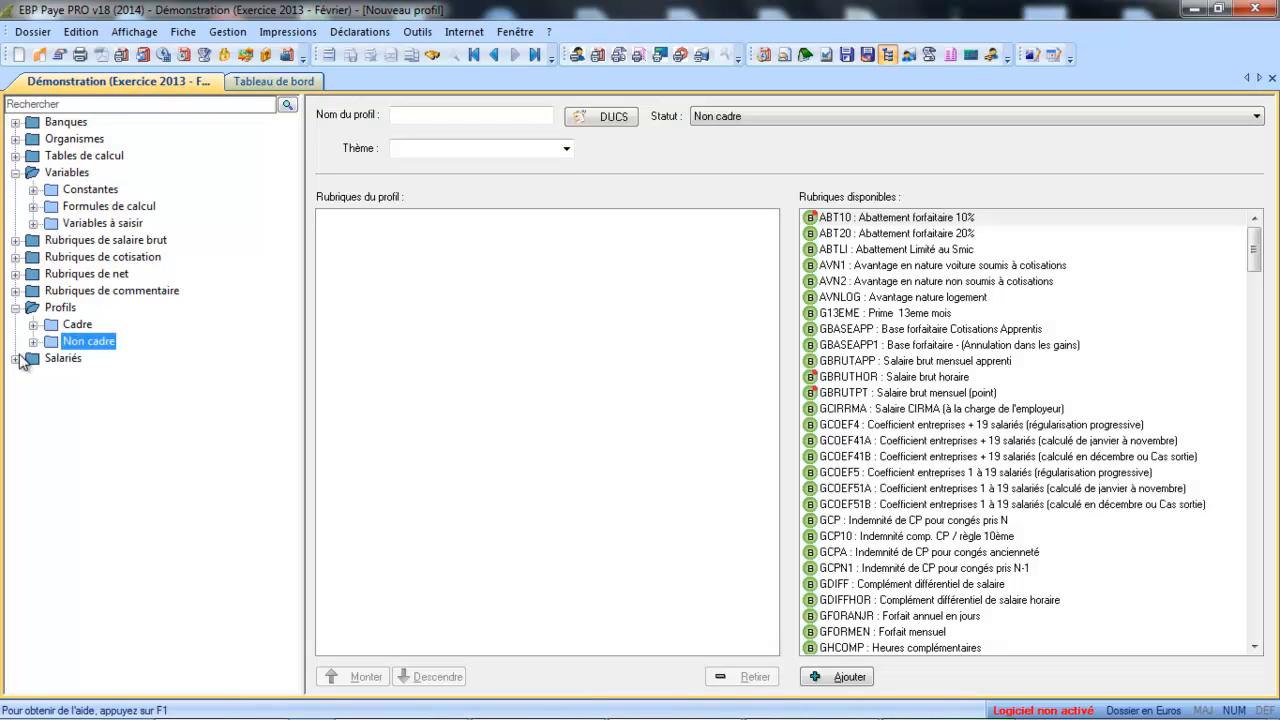
click(15, 359)
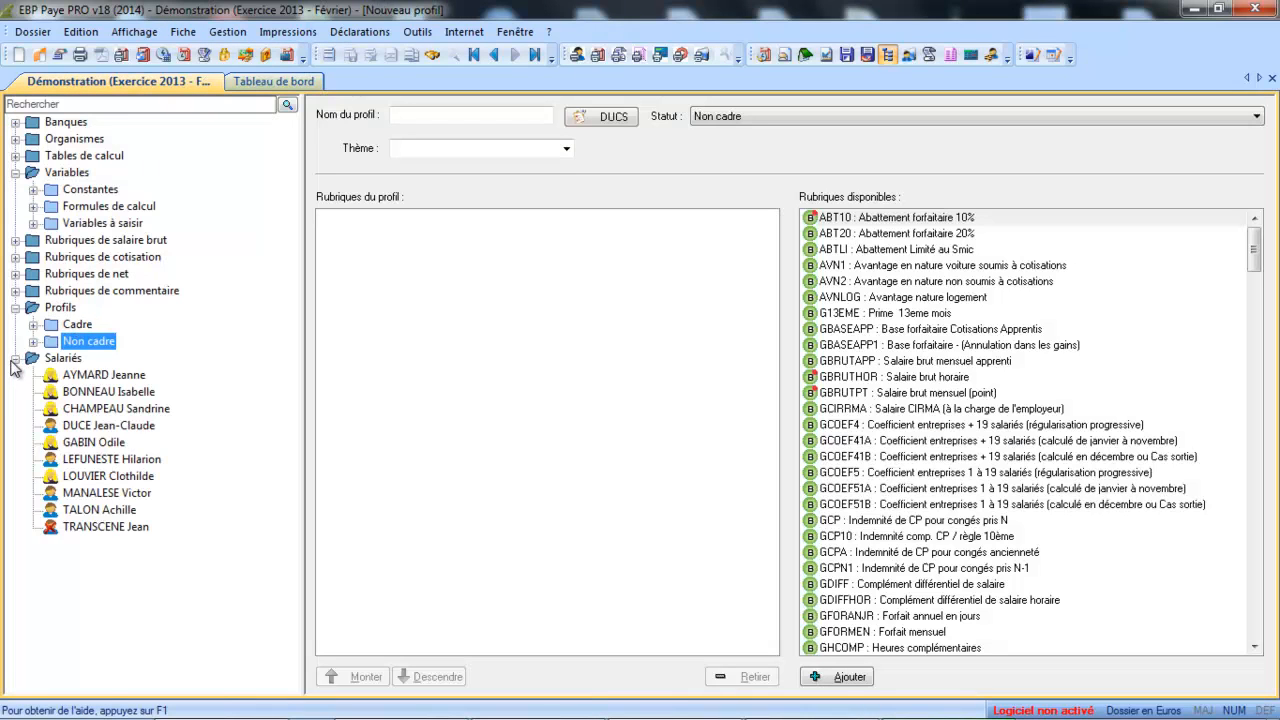
click(70, 374)
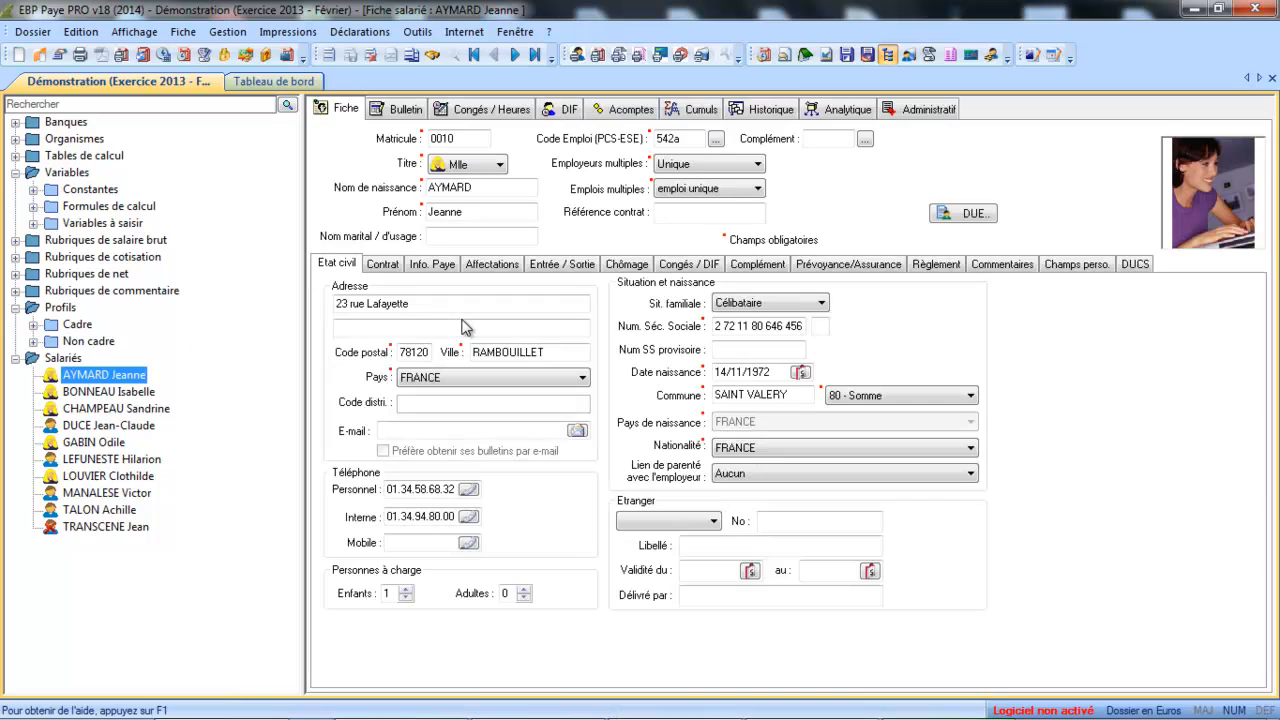
click(940, 266)
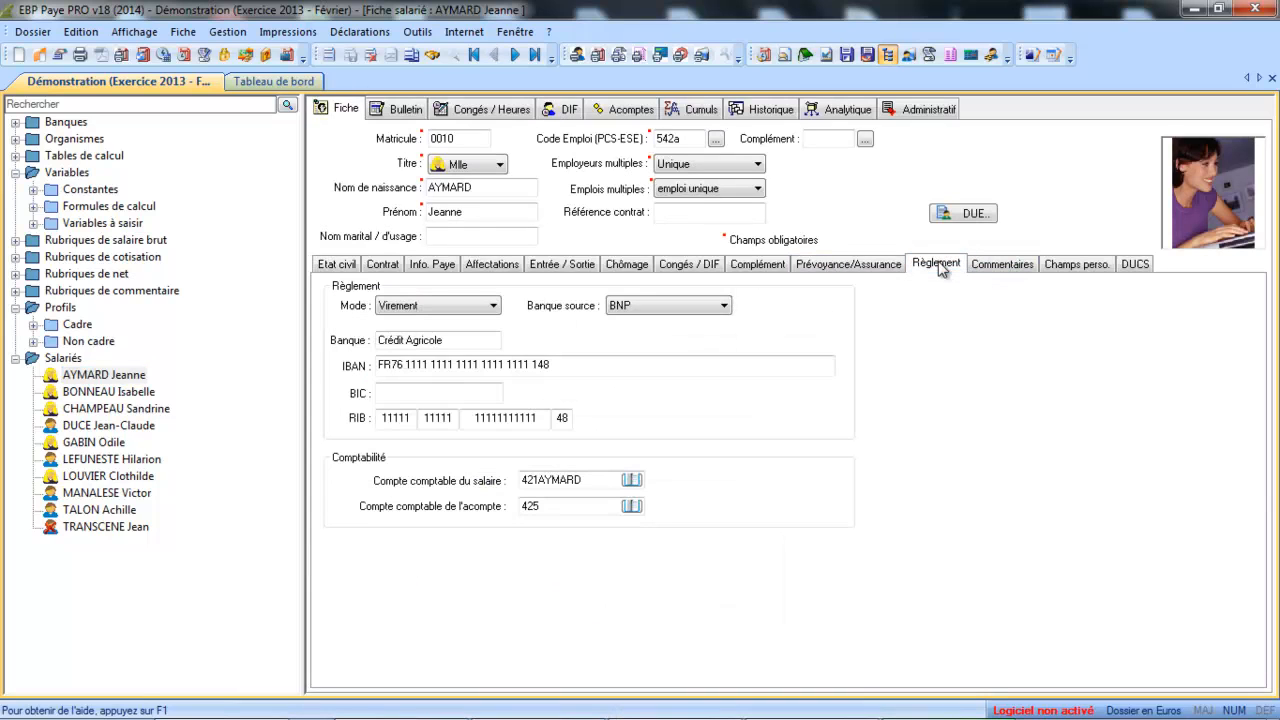
double_click(589, 481)
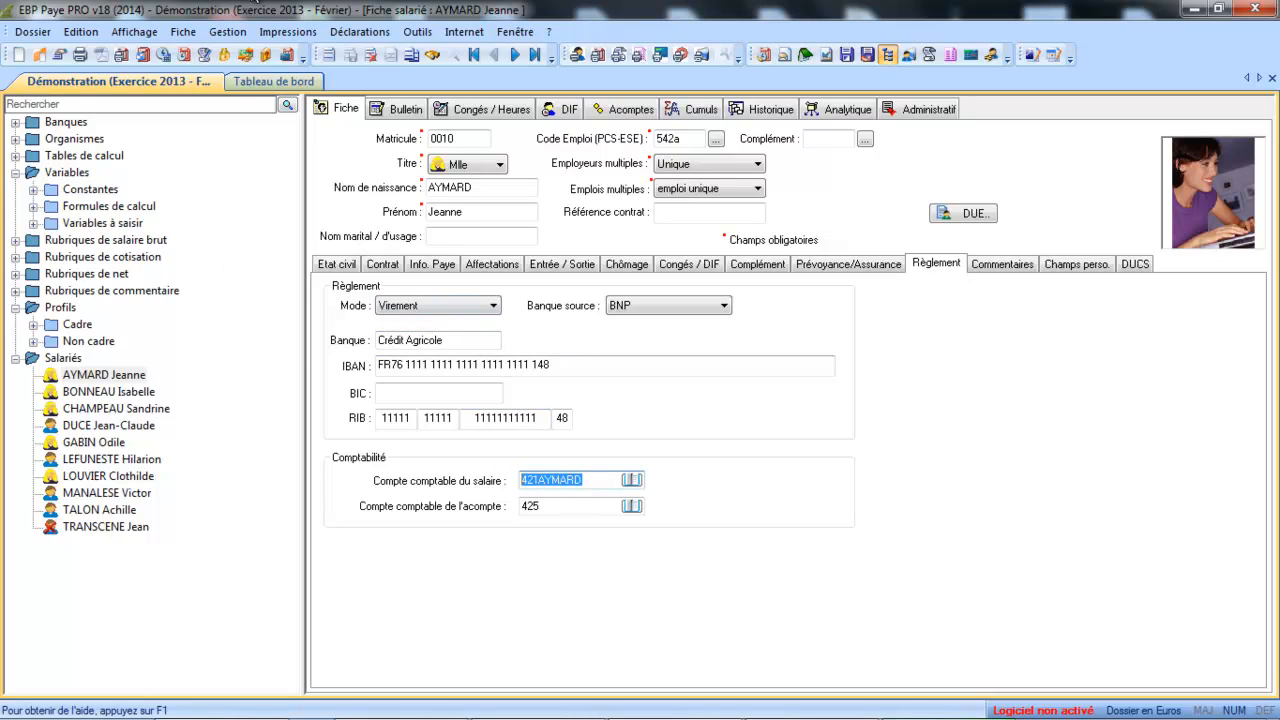
Step: Transfer the January salary and payment entries to the text file EcrCompta.txt, accepting a repeat transfer, and close the generated file
click(231, 36)
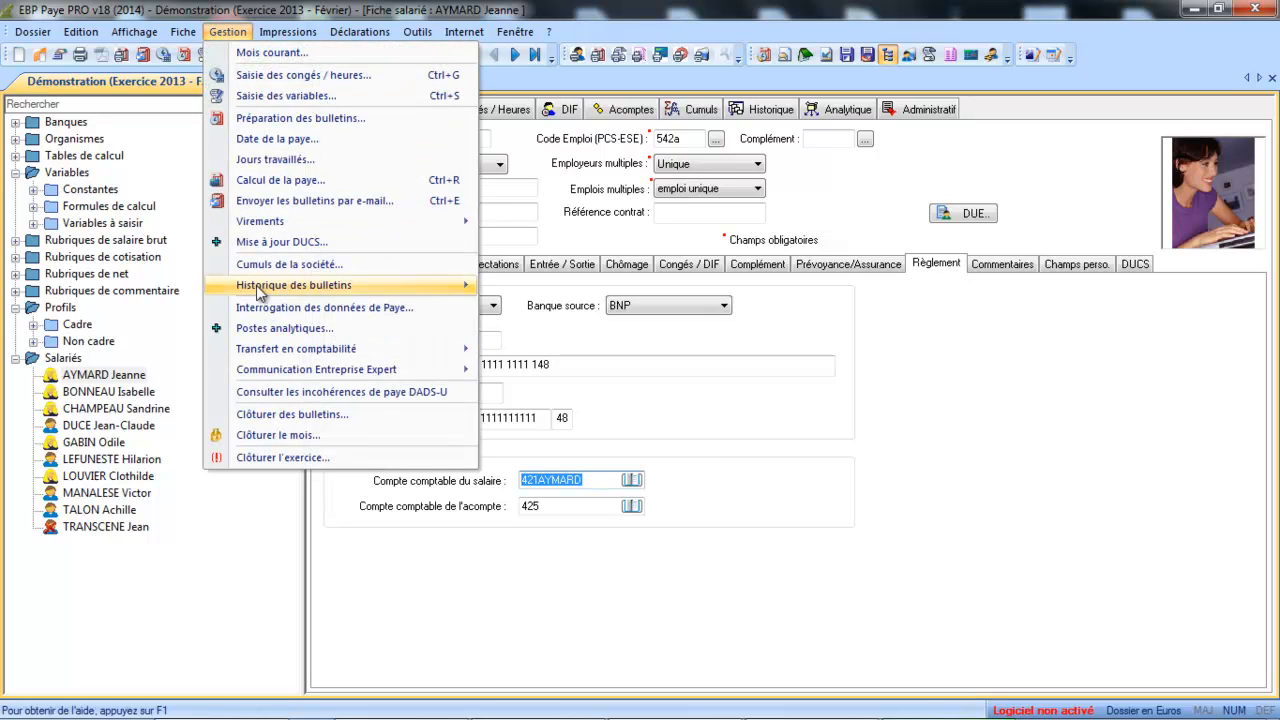
mouse_move(272, 350)
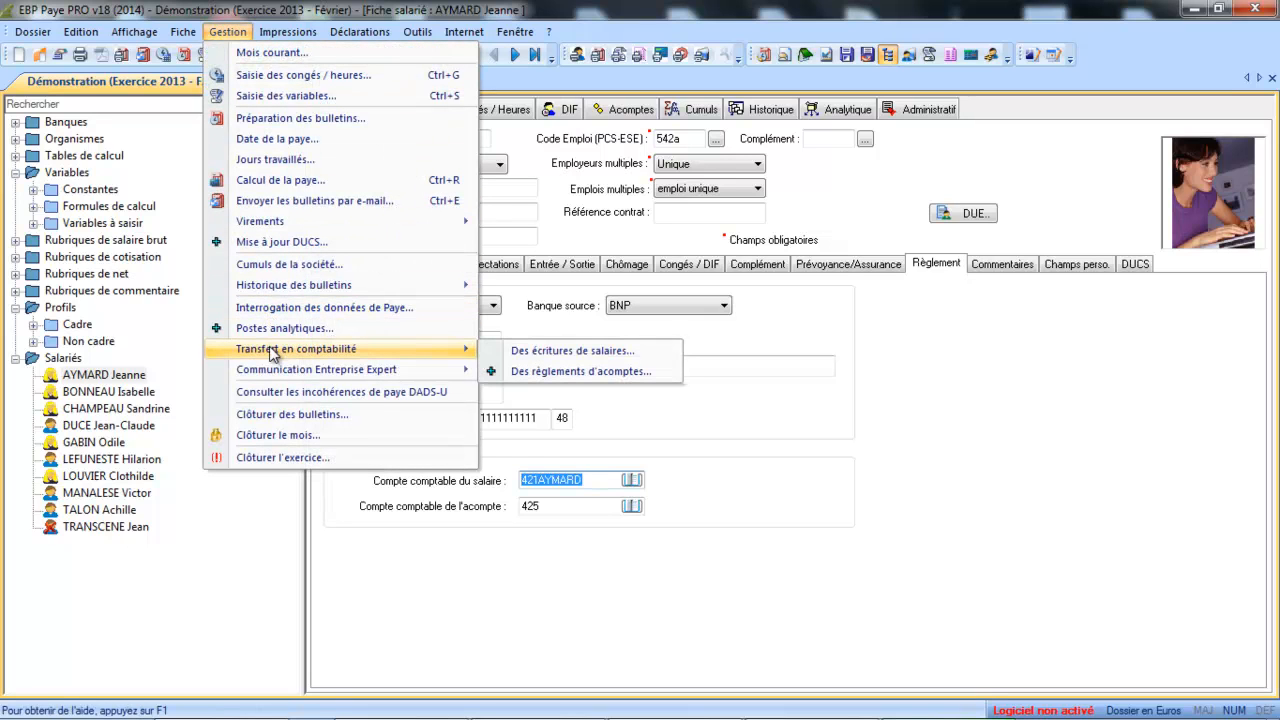
click(508, 360)
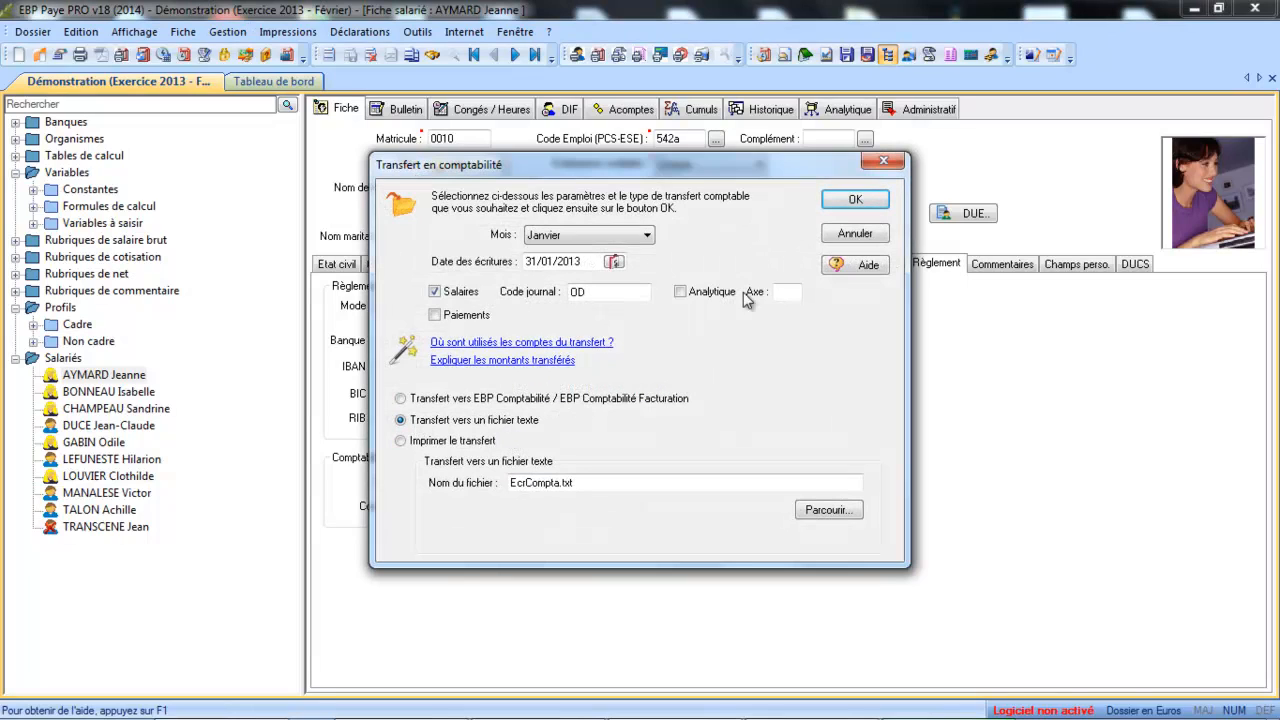
click(436, 316)
click(848, 205)
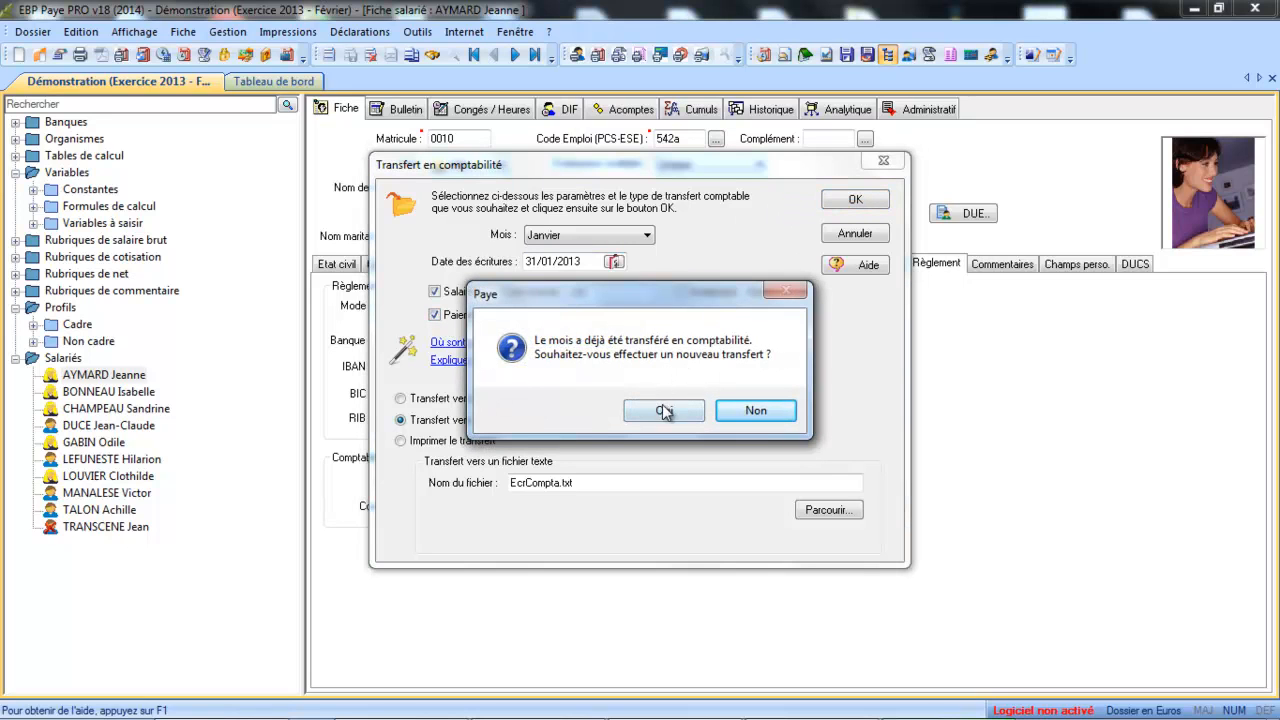
click(664, 410)
click(674, 417)
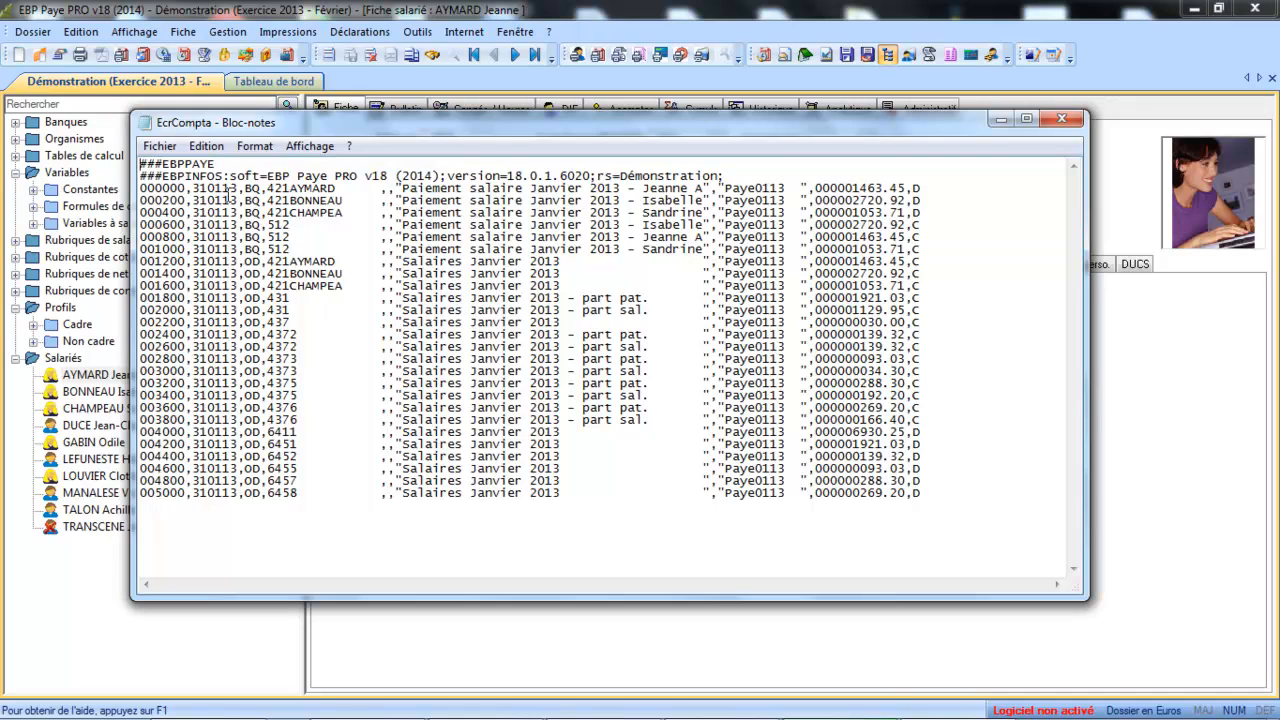
click(162, 147)
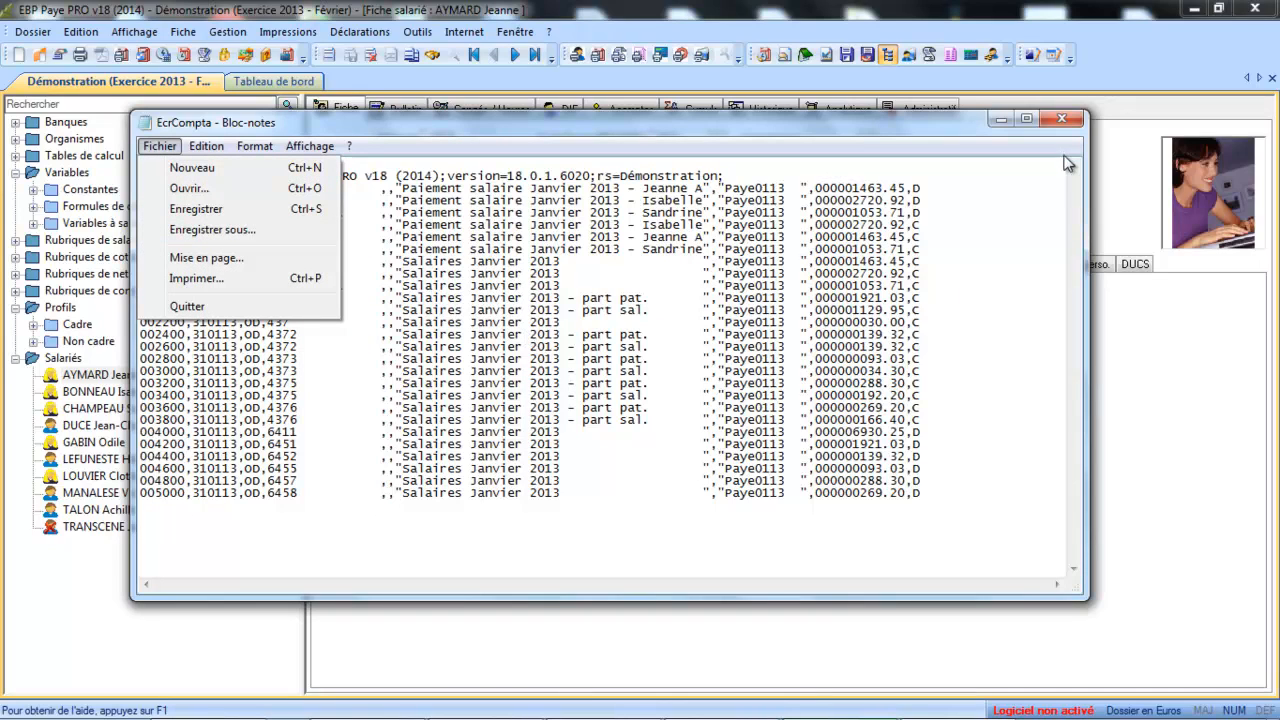
click(1066, 122)
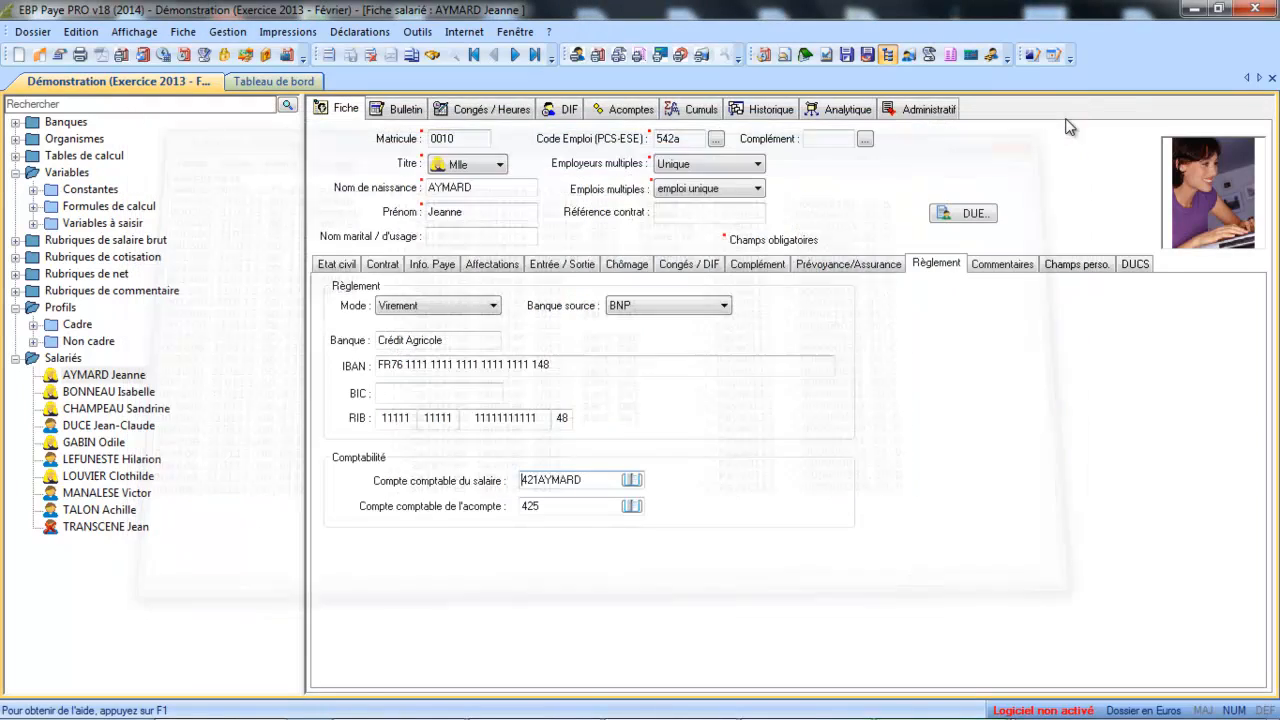
Step: Examine the EBP Comptabilité transfer option for salary entries and its list of transferred entries not yet retrieved, without running the transfer
click(233, 32)
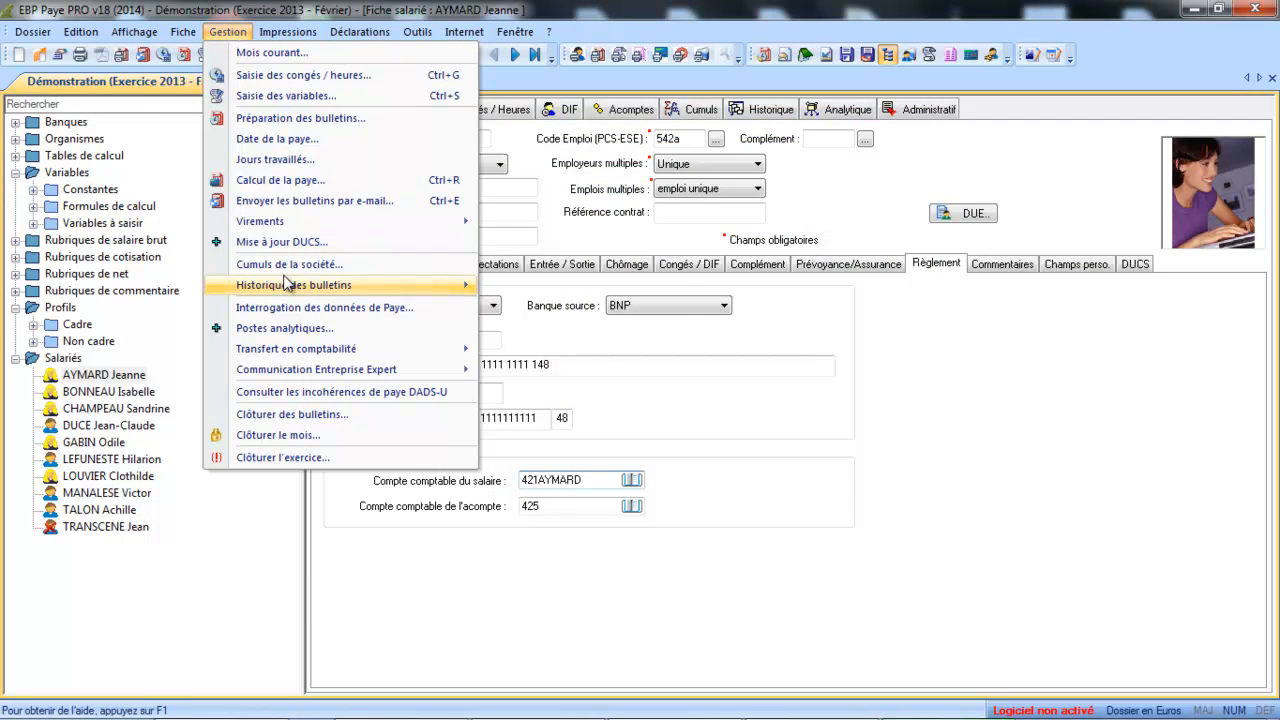
mouse_move(288, 284)
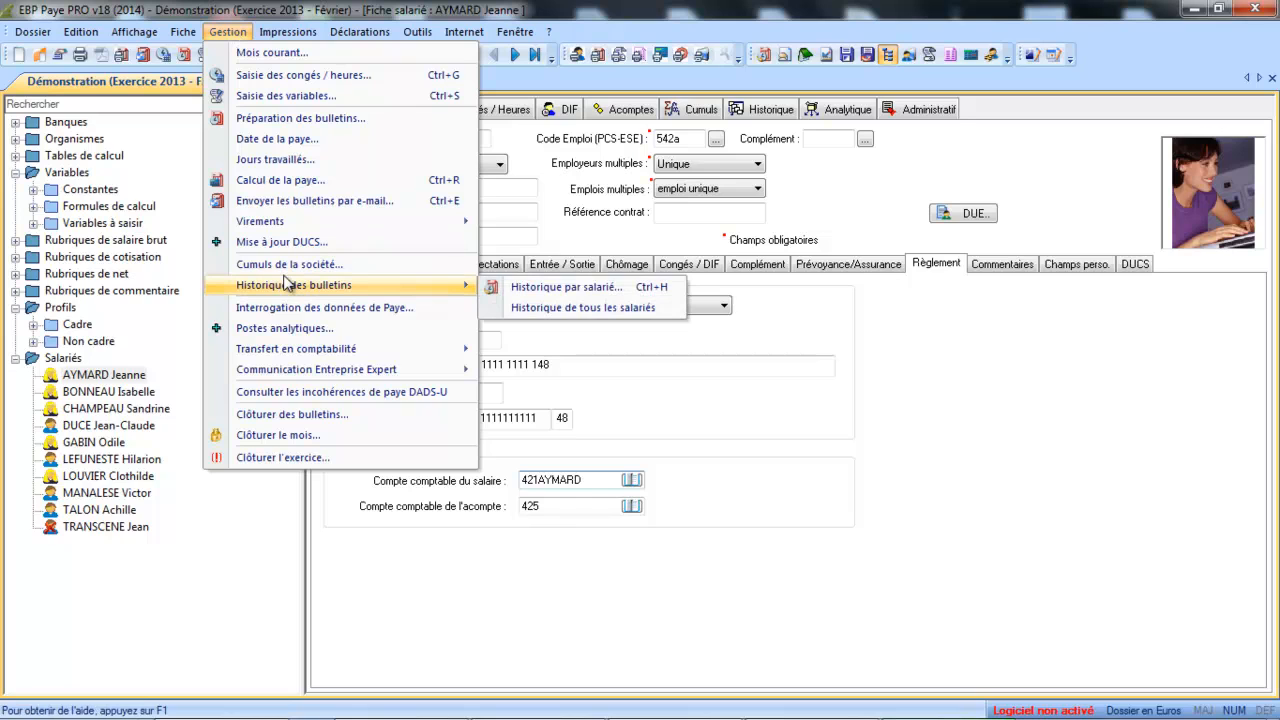
mouse_move(303, 342)
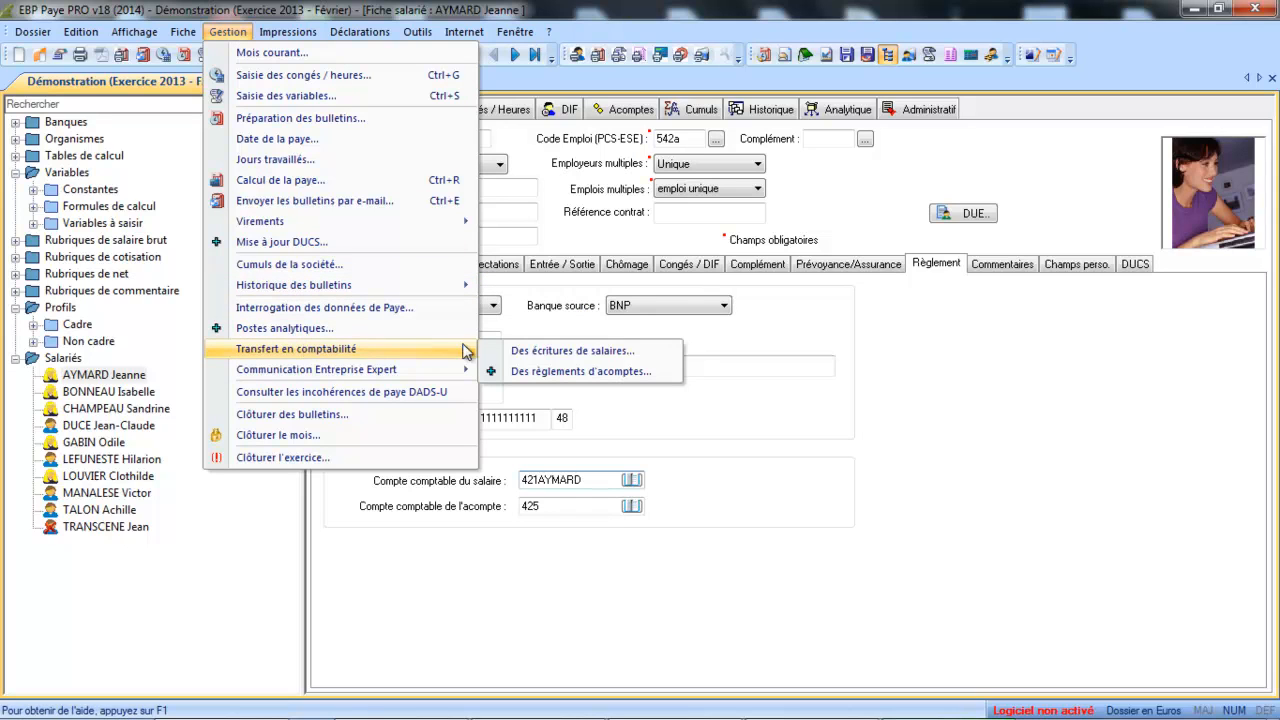
click(526, 350)
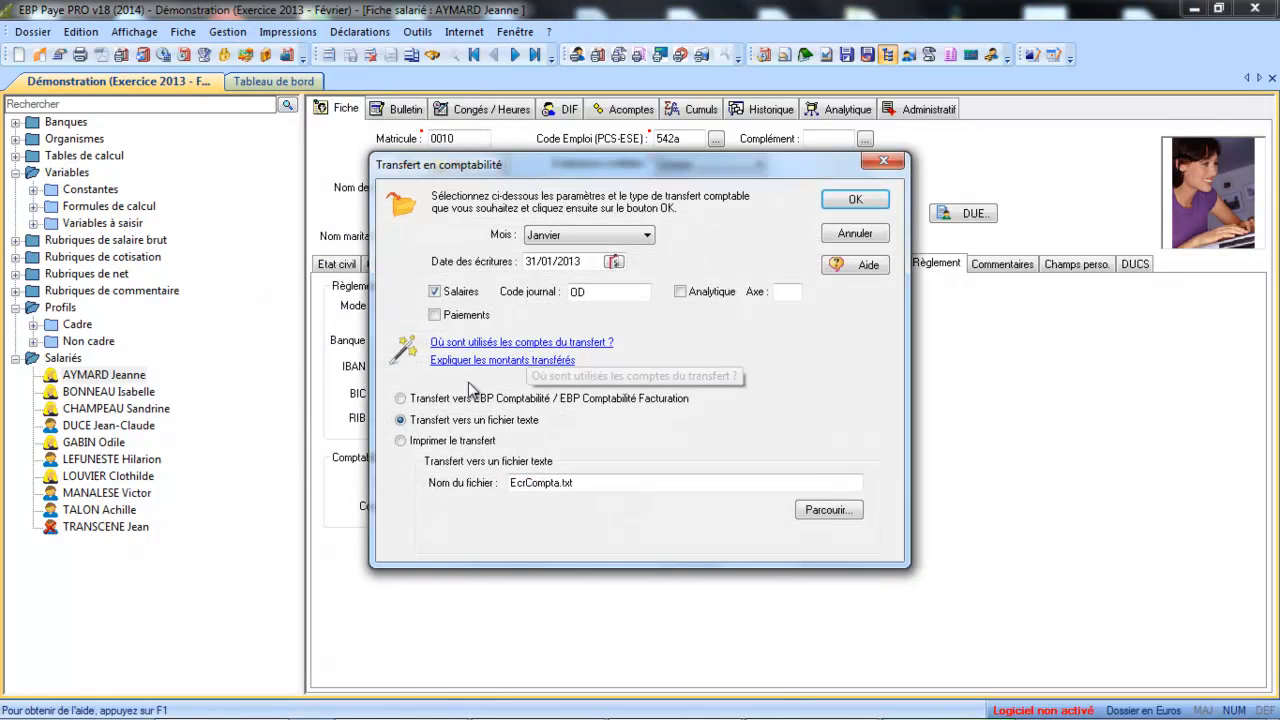
click(405, 399)
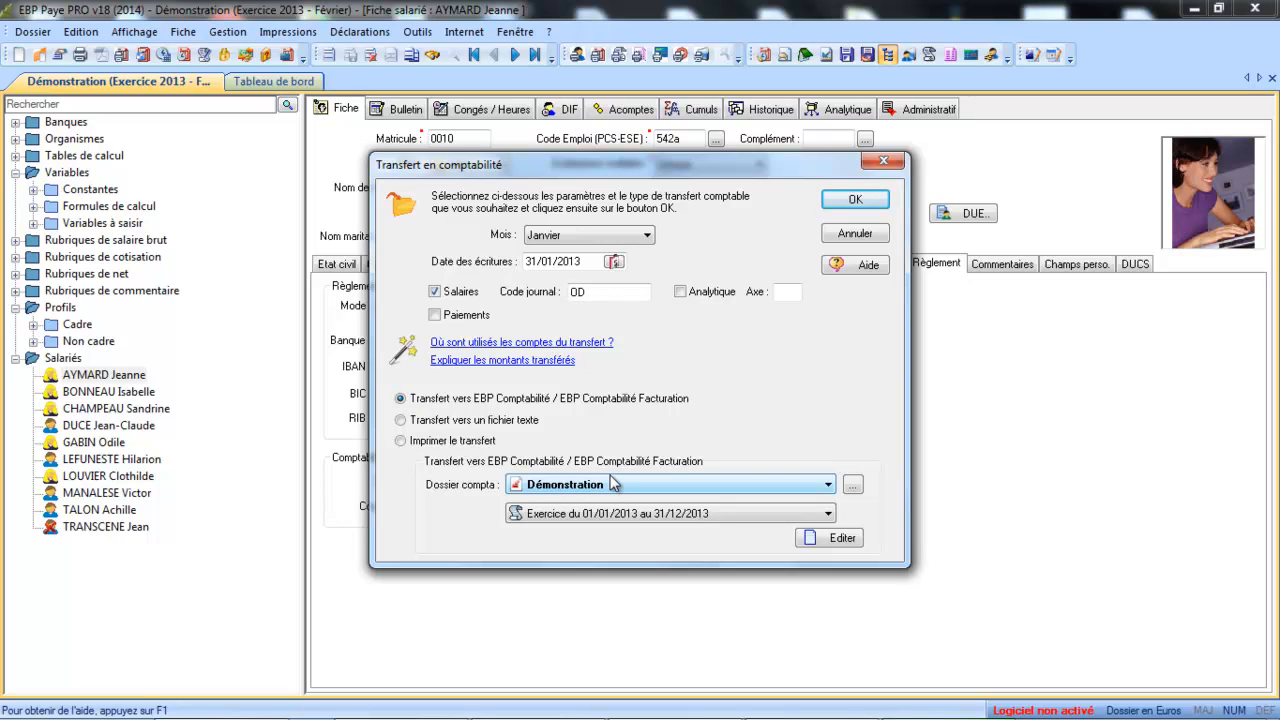
click(838, 540)
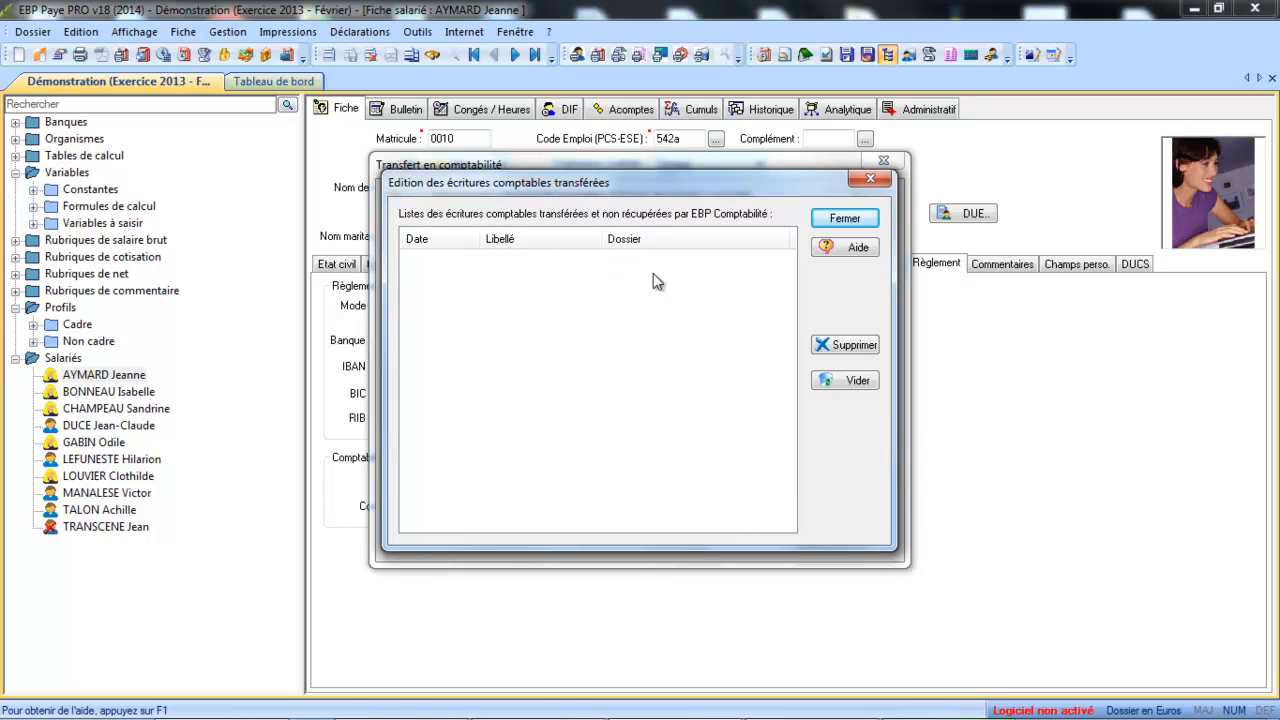
click(857, 219)
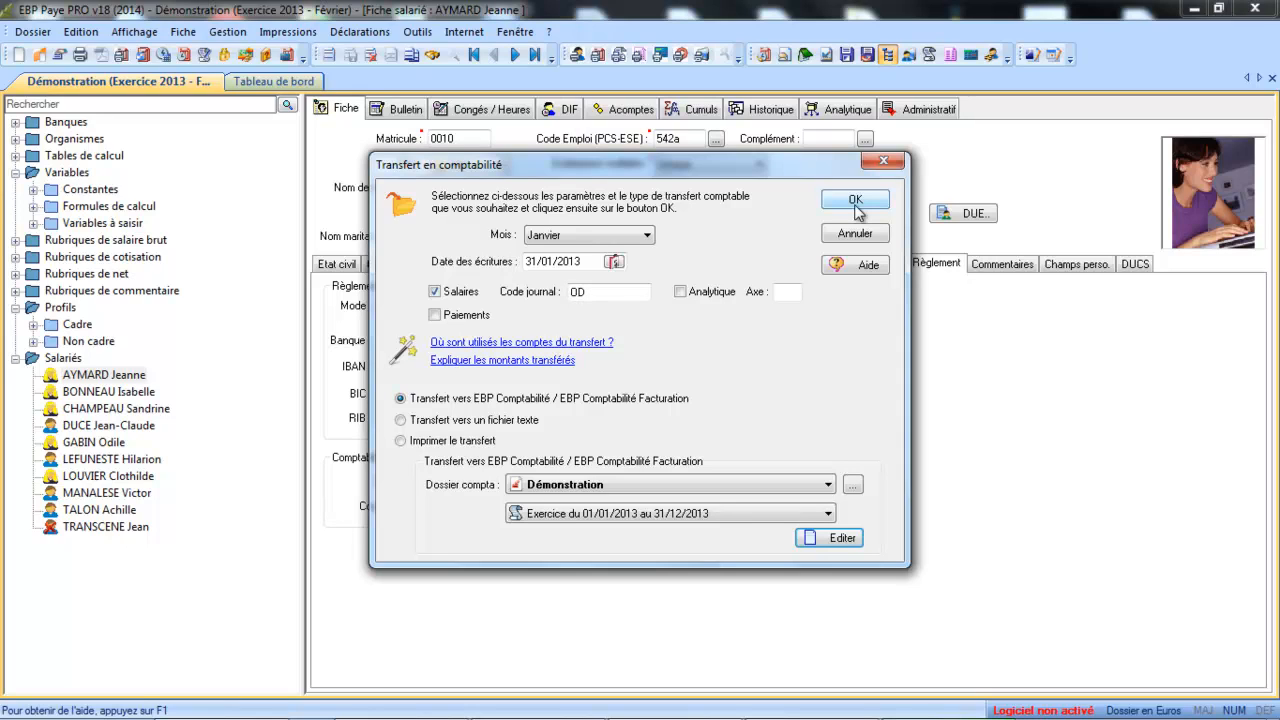
click(857, 234)
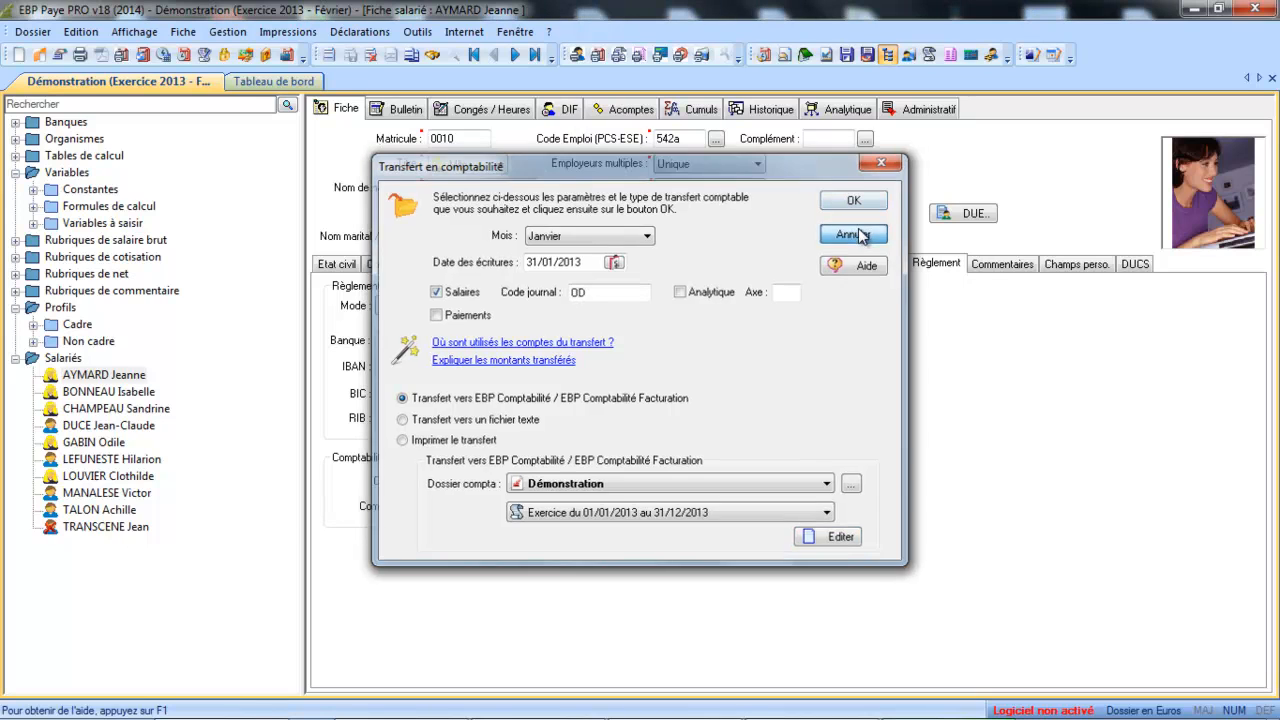
Step: Launch the Communication Entreprise Expert transfer of January salary entries with payments included, accepting the evaluation limit
click(234, 36)
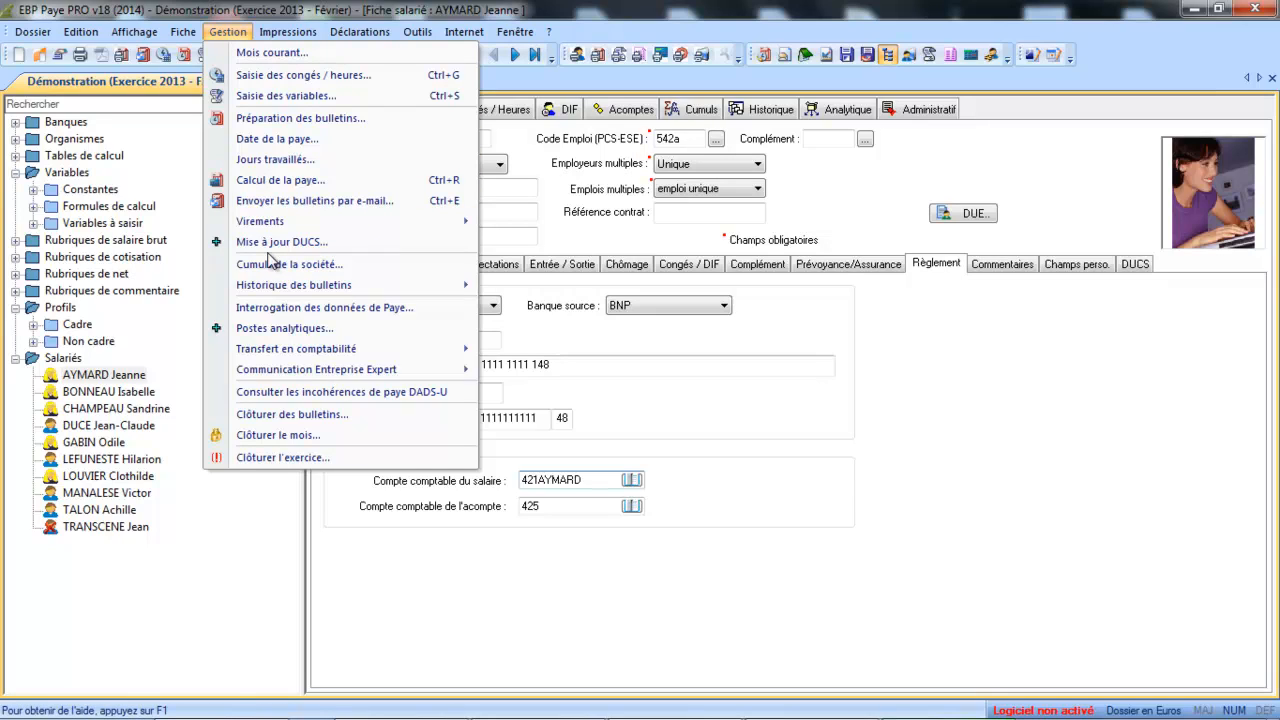
mouse_move(289, 375)
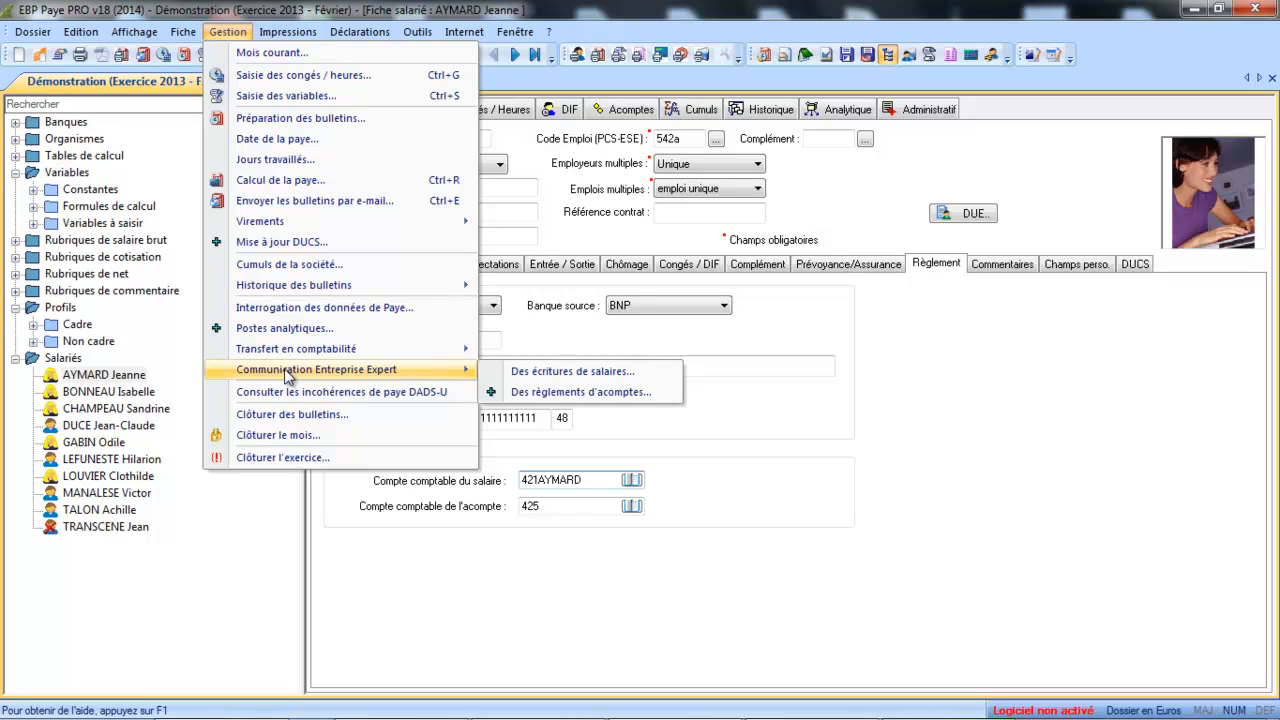
click(560, 375)
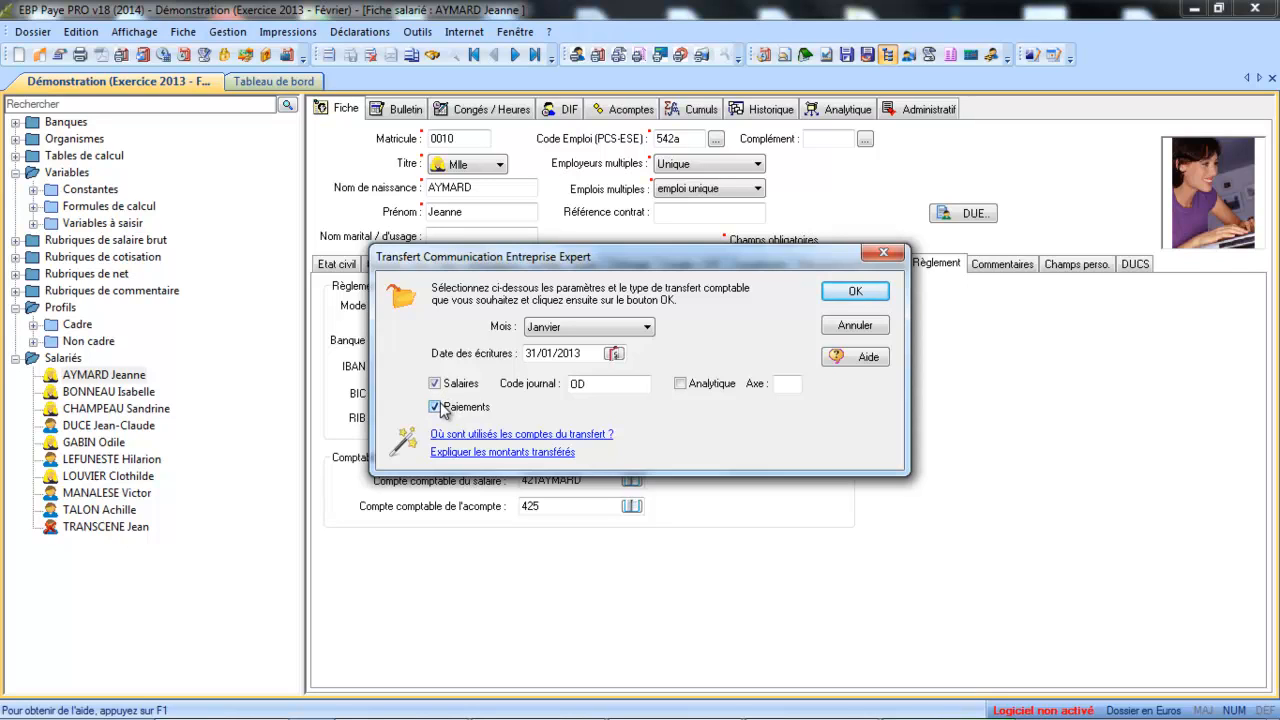
click(856, 294)
click(686, 416)
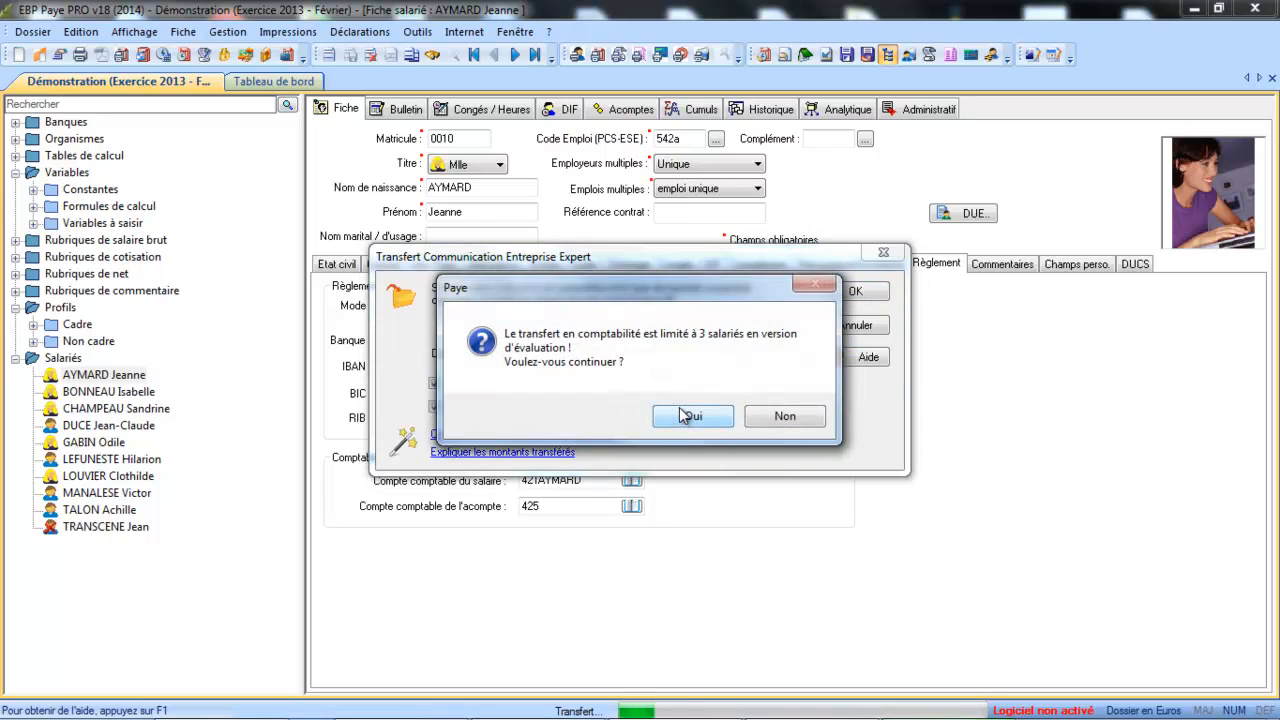
click(680, 416)
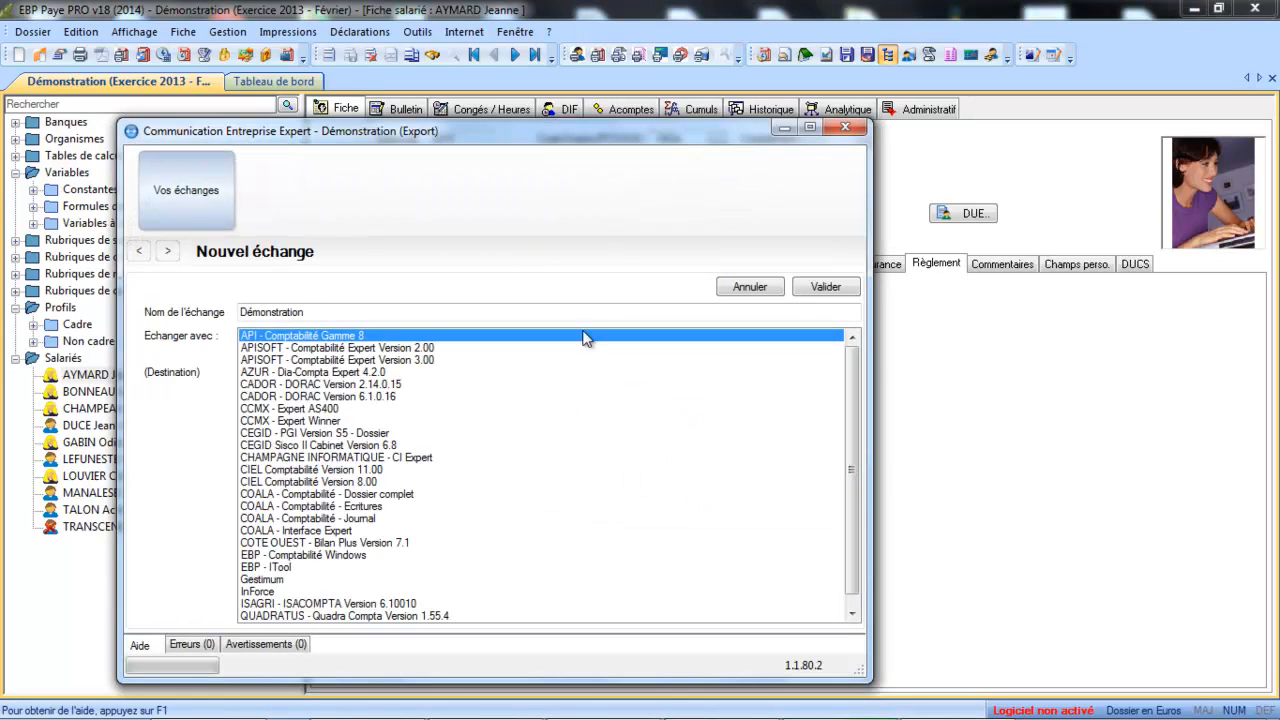
Step: Set up the Démonstration exchange with CEGID - PGI Version S5 - Dossier, using dossier number 12345 without e-mail sending, and save the settings
click(282, 434)
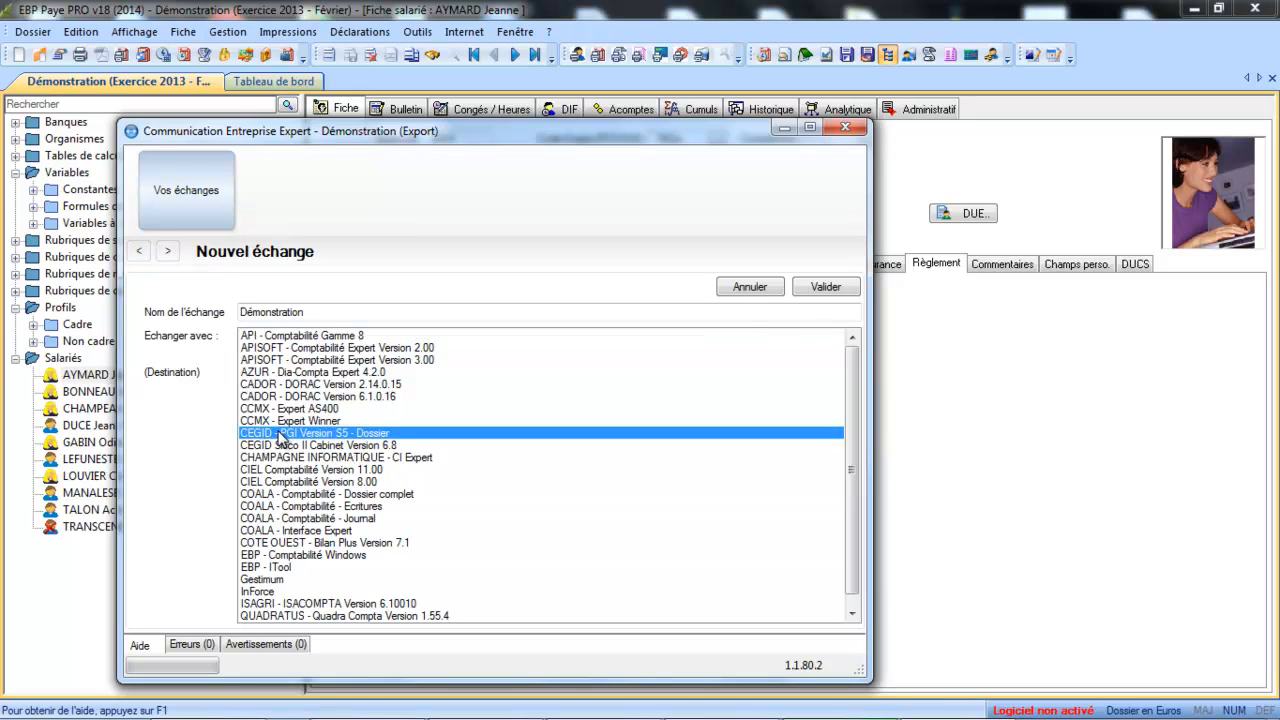
click(829, 289)
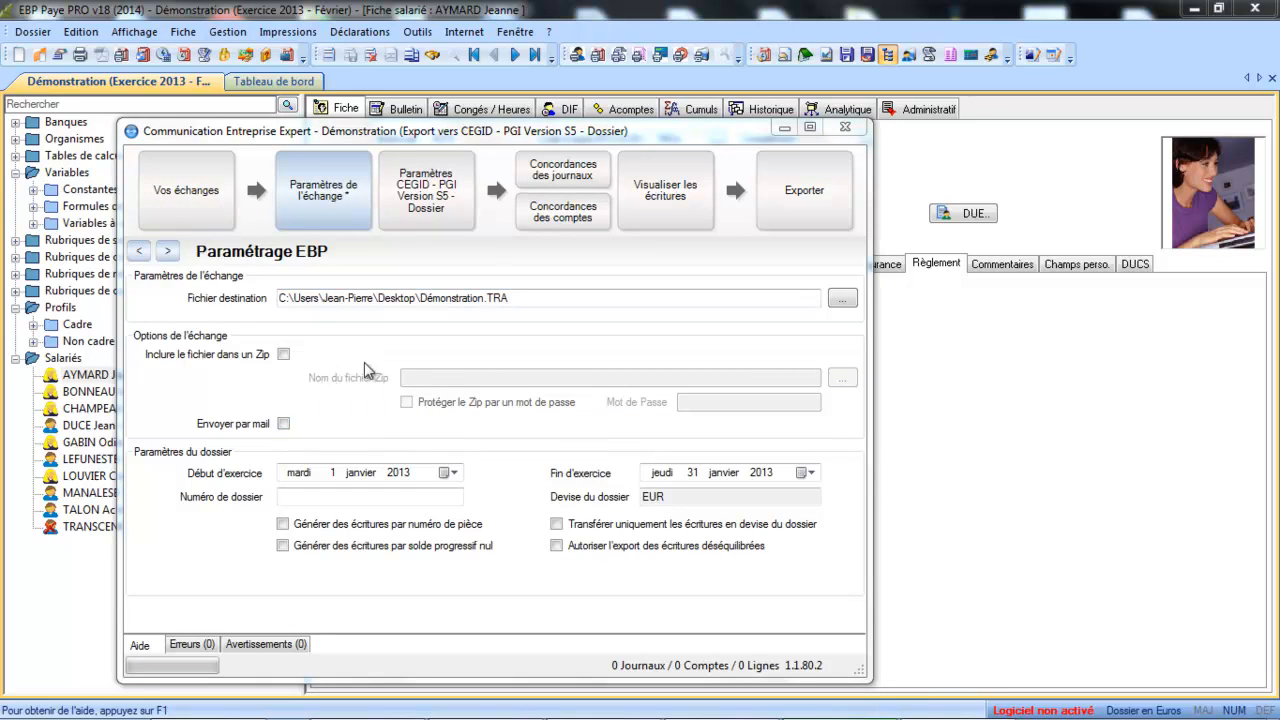
click(284, 424)
click(293, 496)
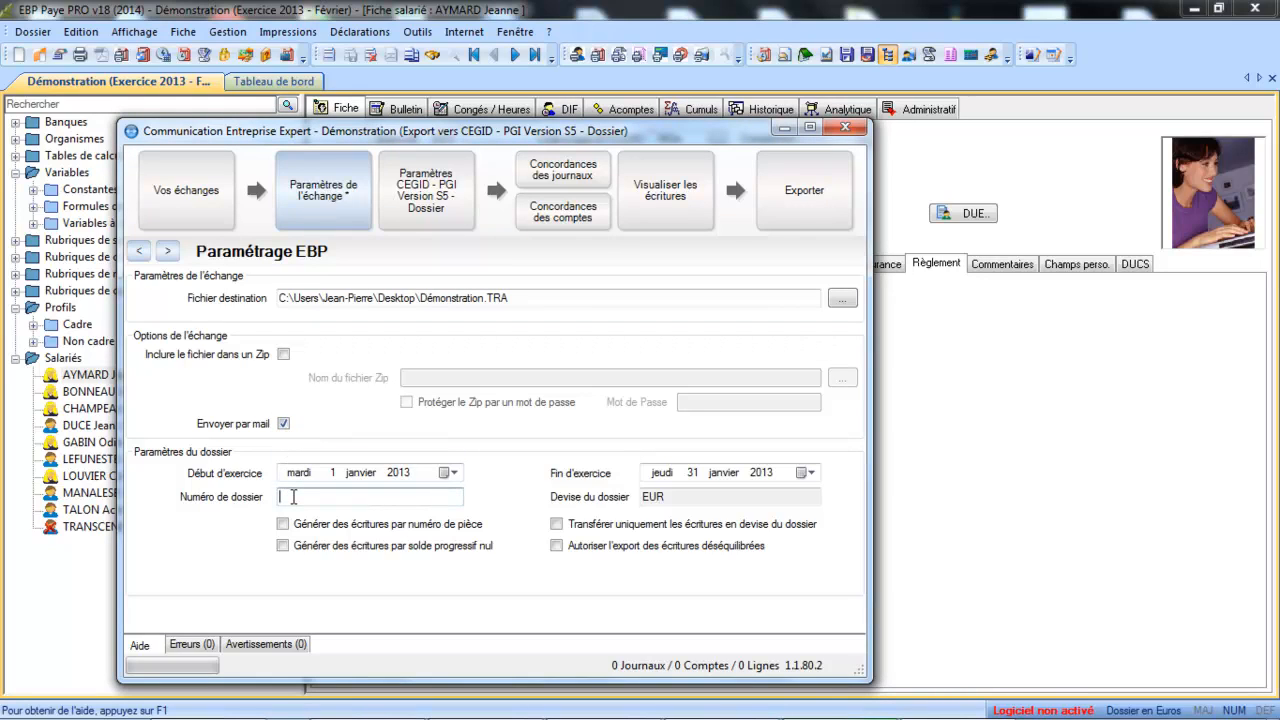
text(12345)
click(285, 425)
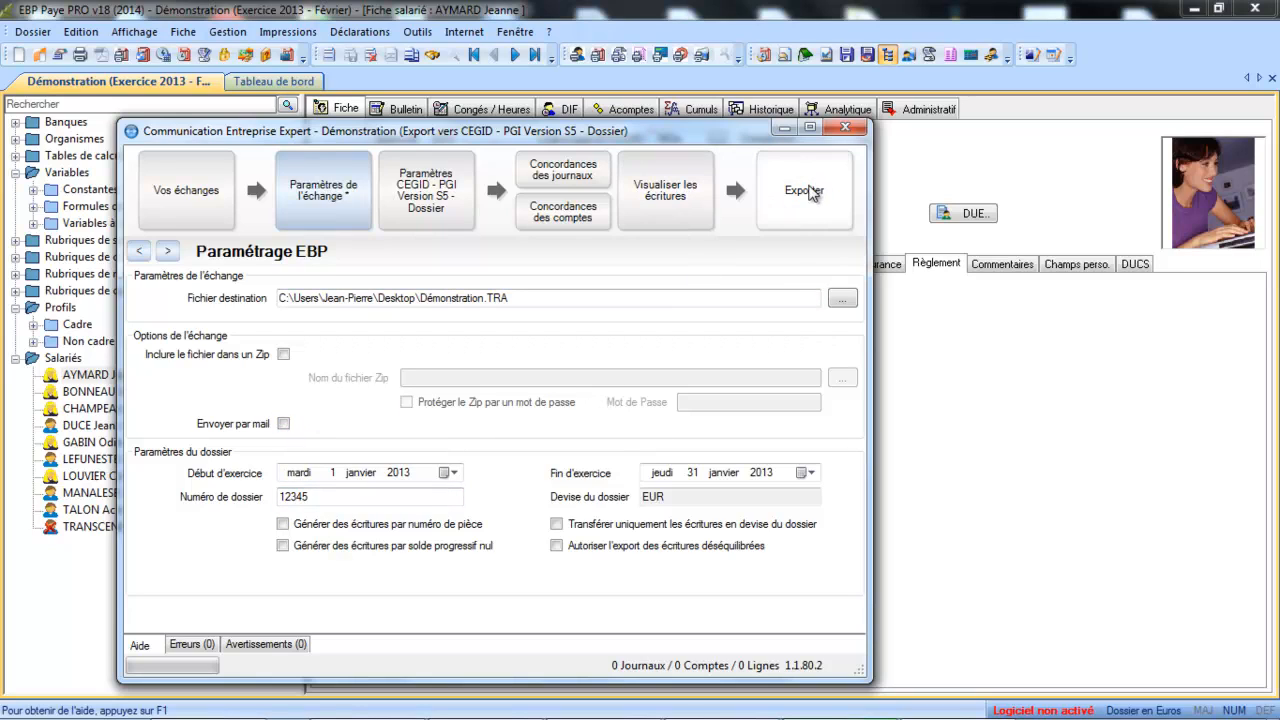
click(694, 199)
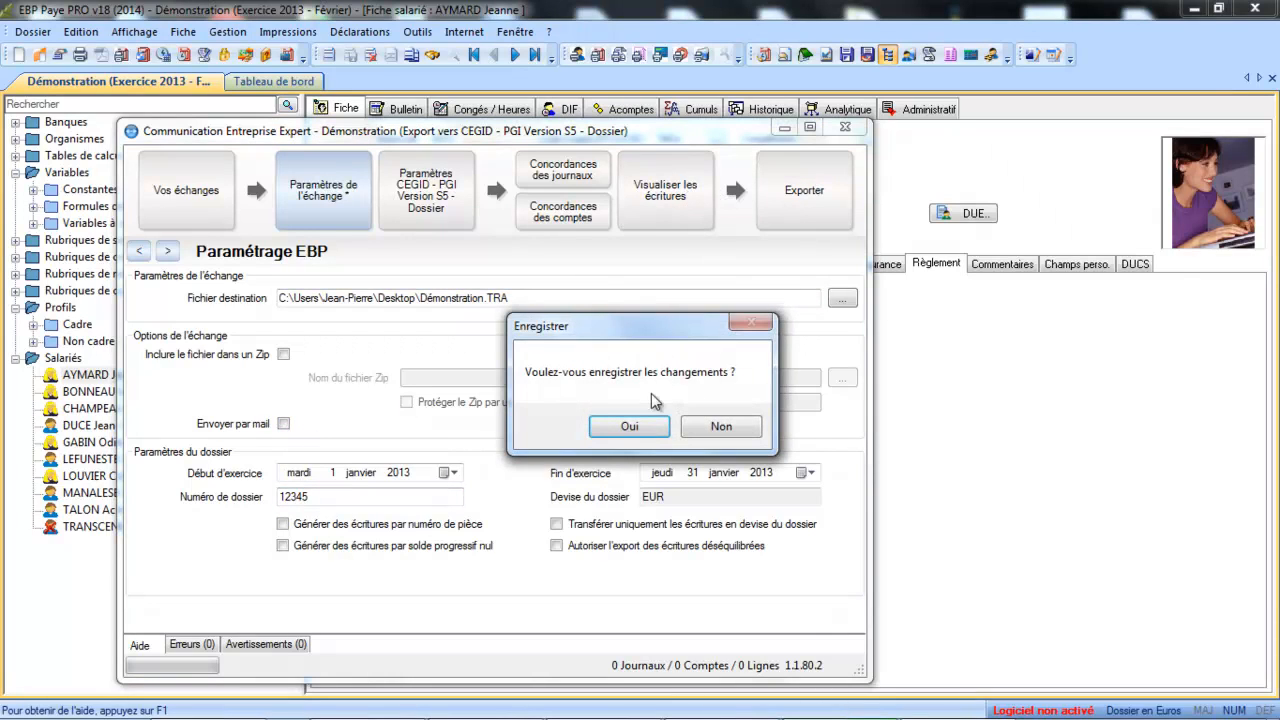
click(640, 424)
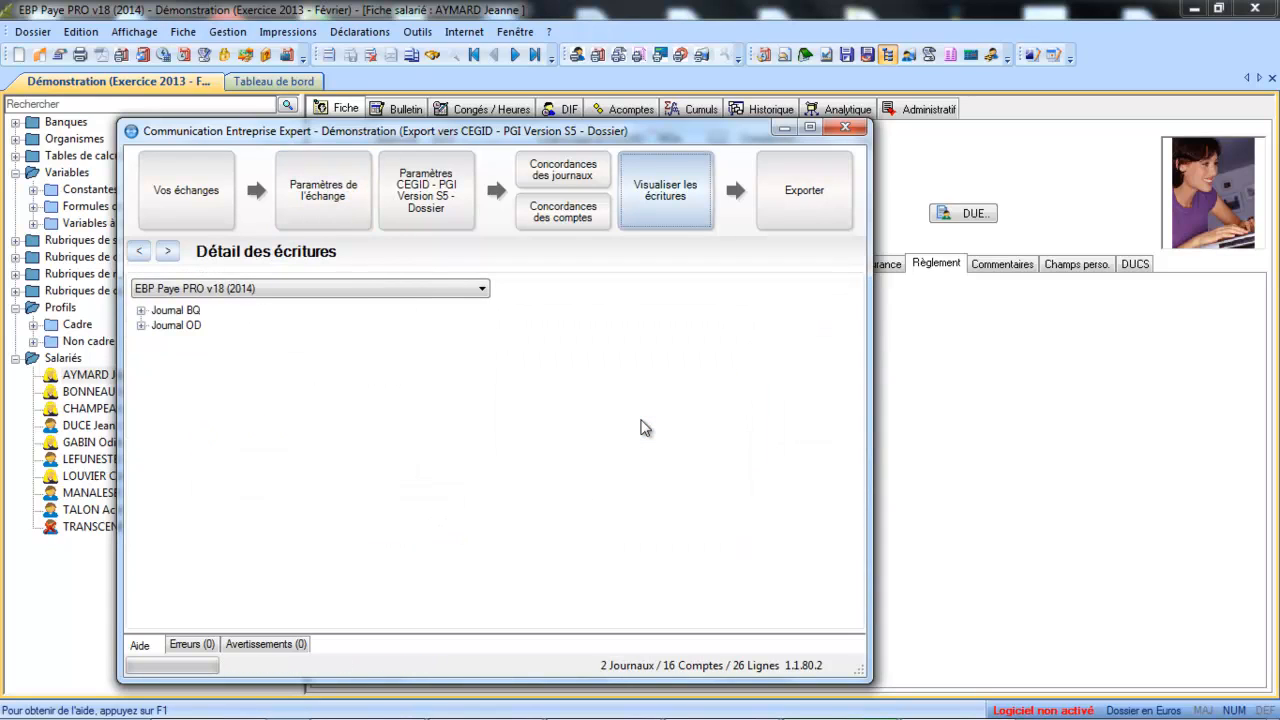
Step: Examine the 01/2013 salary entries of the OD journal down to the total, and the account matching between EBP Paye and CEGID
click(142, 326)
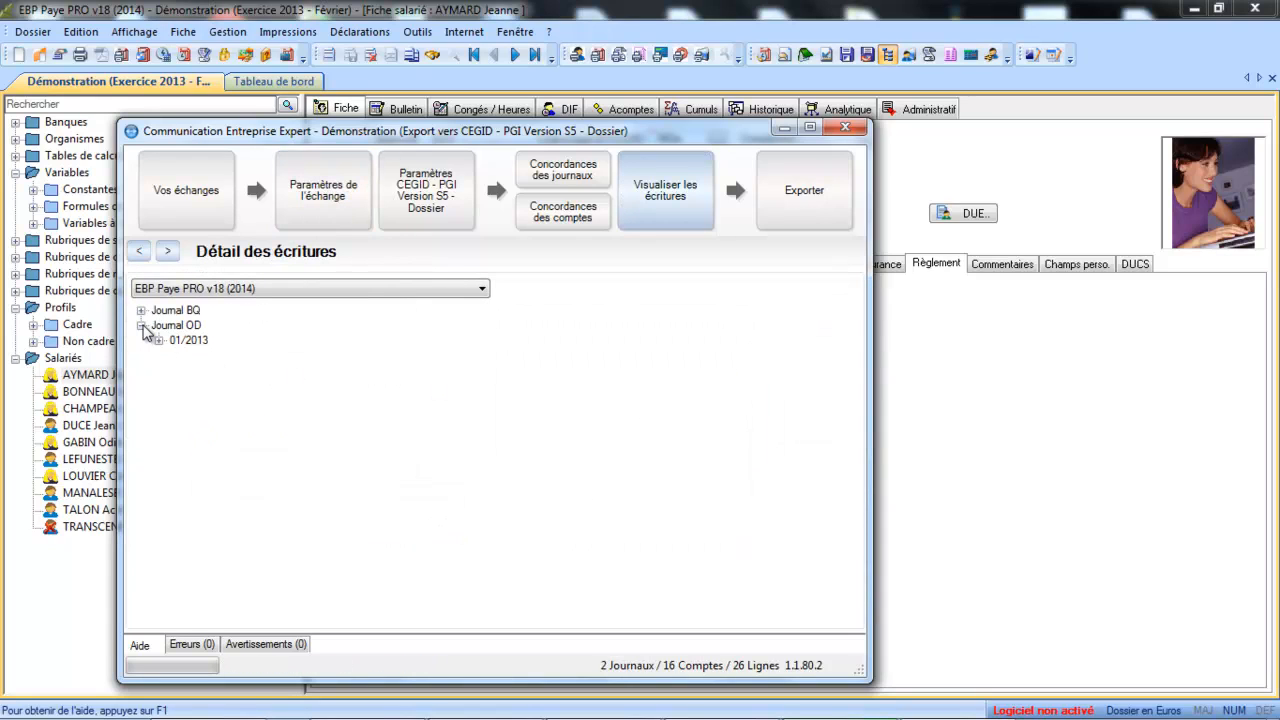
click(159, 341)
click(176, 355)
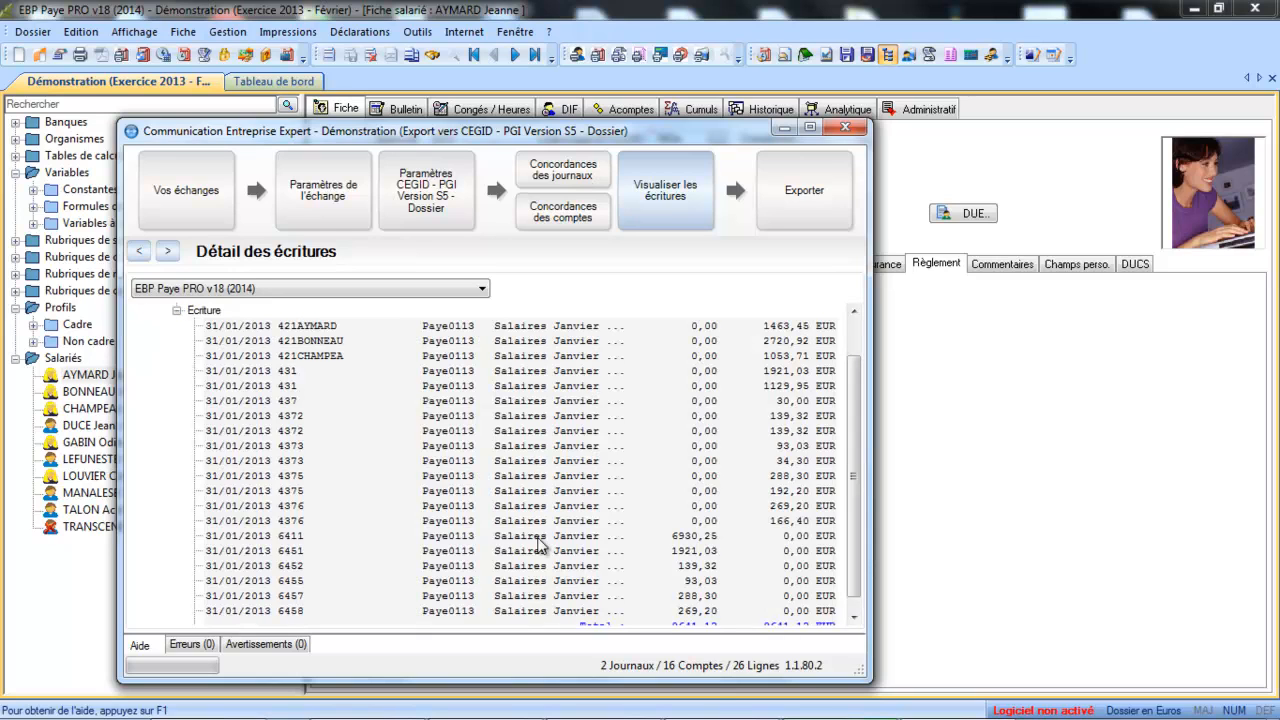
scroll(862, 548, down, 1)
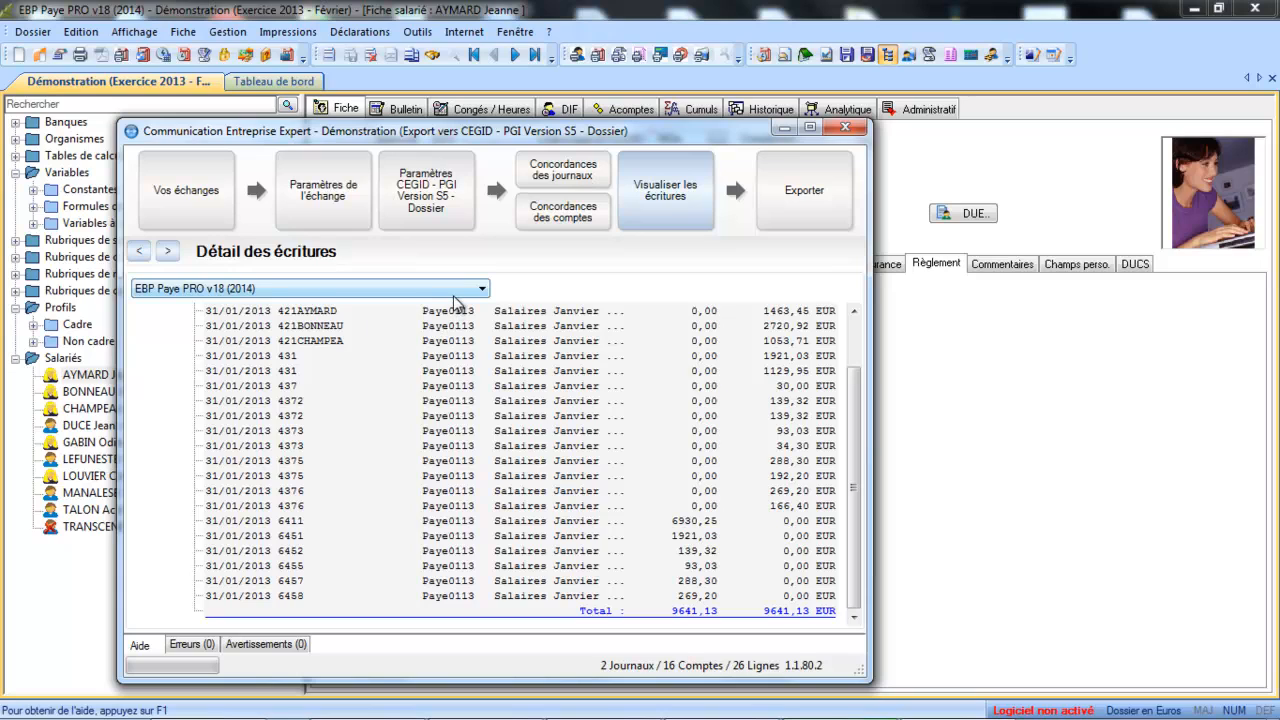
click(421, 288)
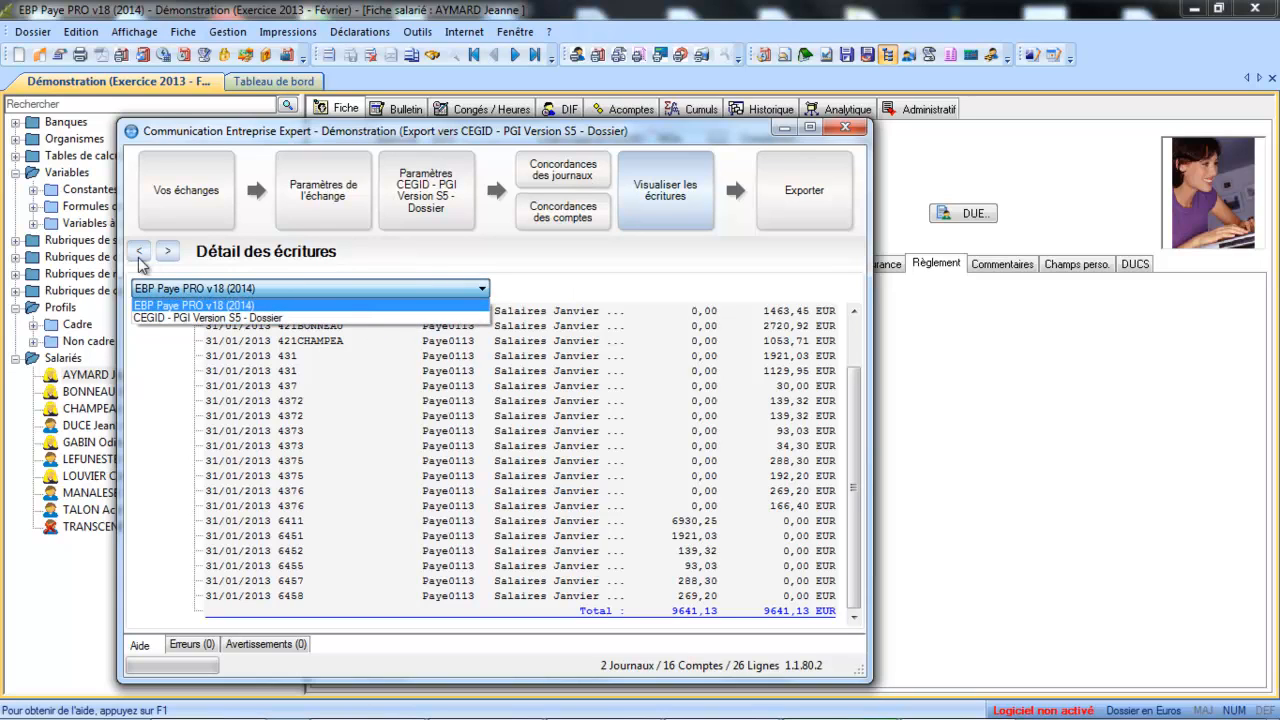
click(208, 317)
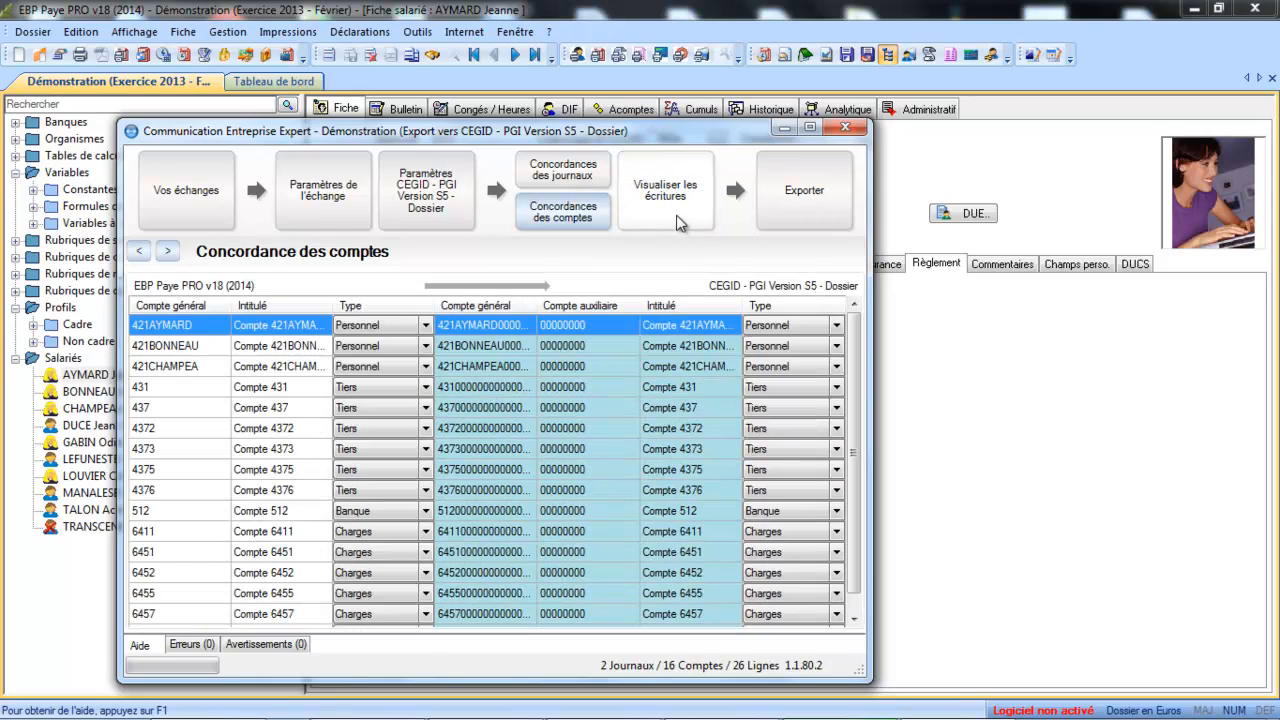
Step: Examine the 01/2013 salary payment entries of the BQ journal in the entry details
click(678, 222)
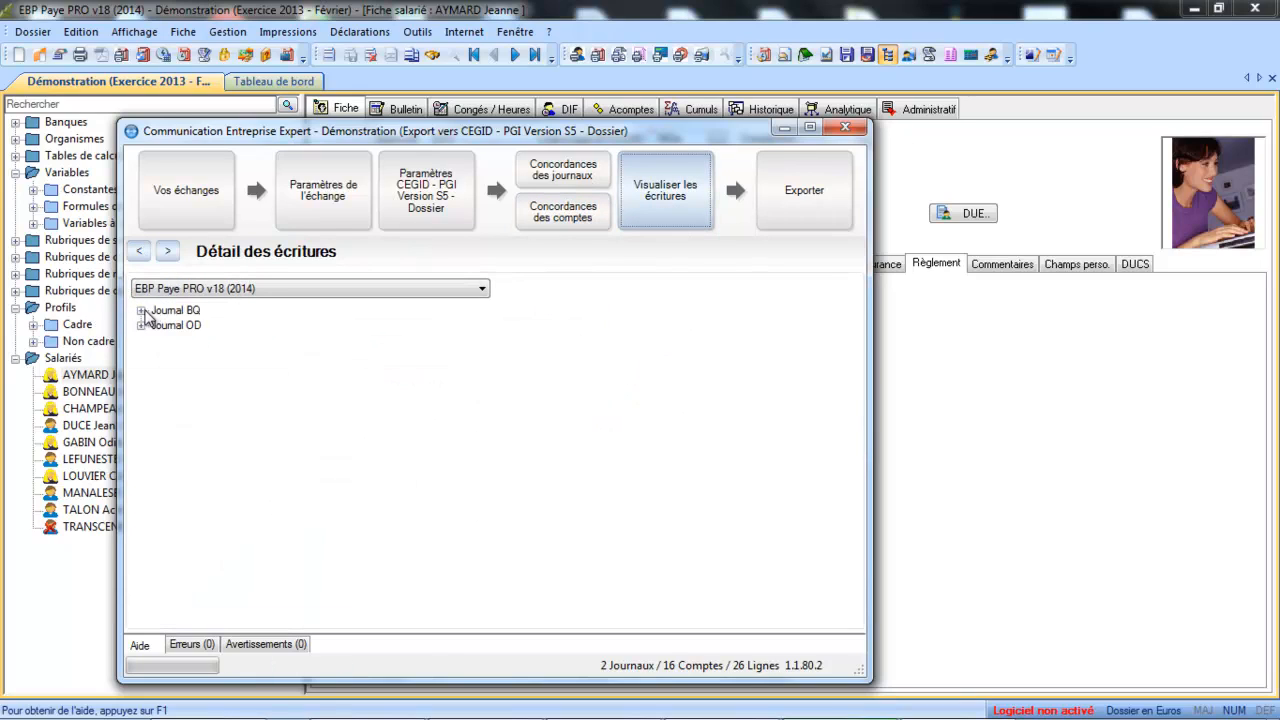
click(142, 311)
click(159, 326)
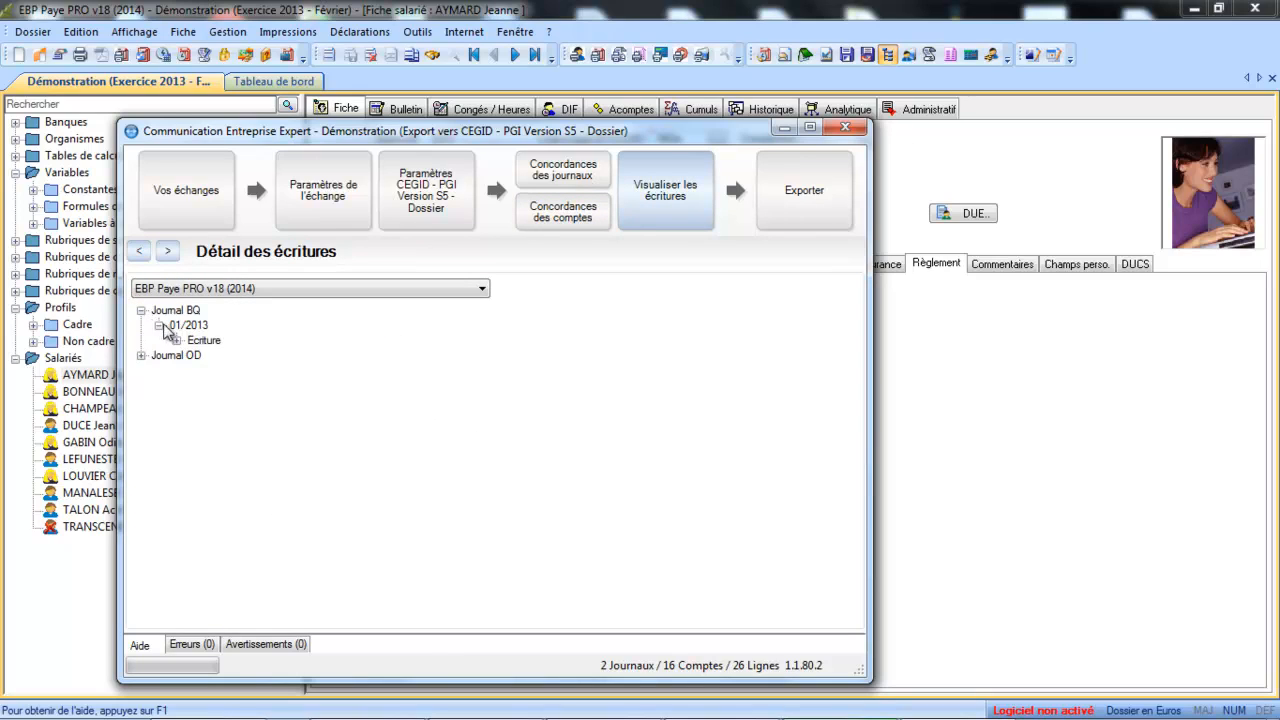
click(177, 341)
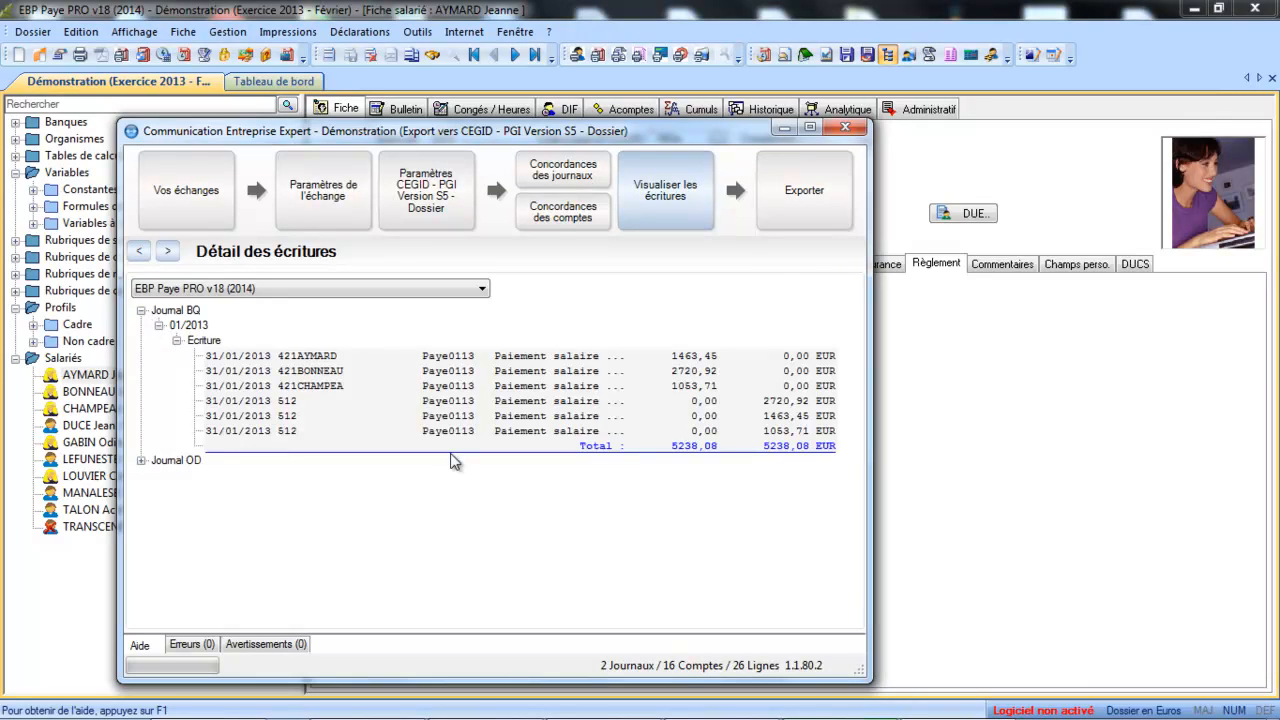
Step: Export the salary and payment entries to the CEGID file Démonstration.TRA and close the export result
click(820, 183)
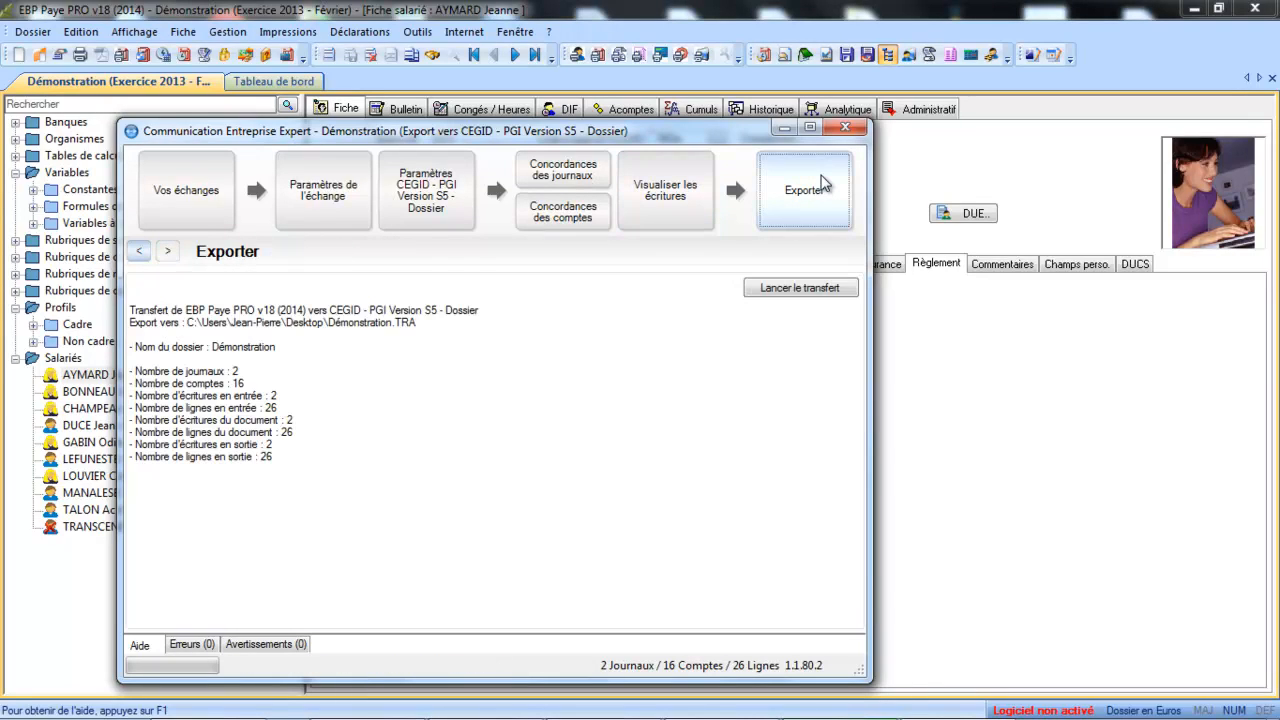
click(793, 289)
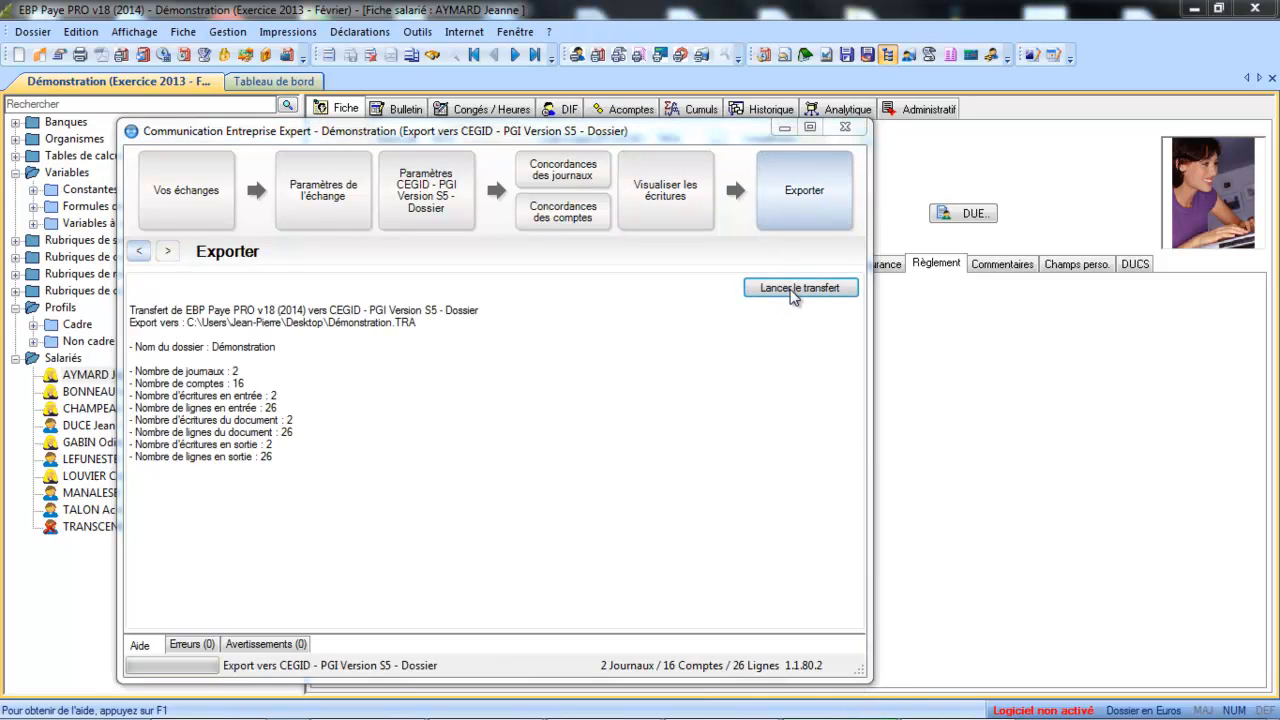
click(768, 441)
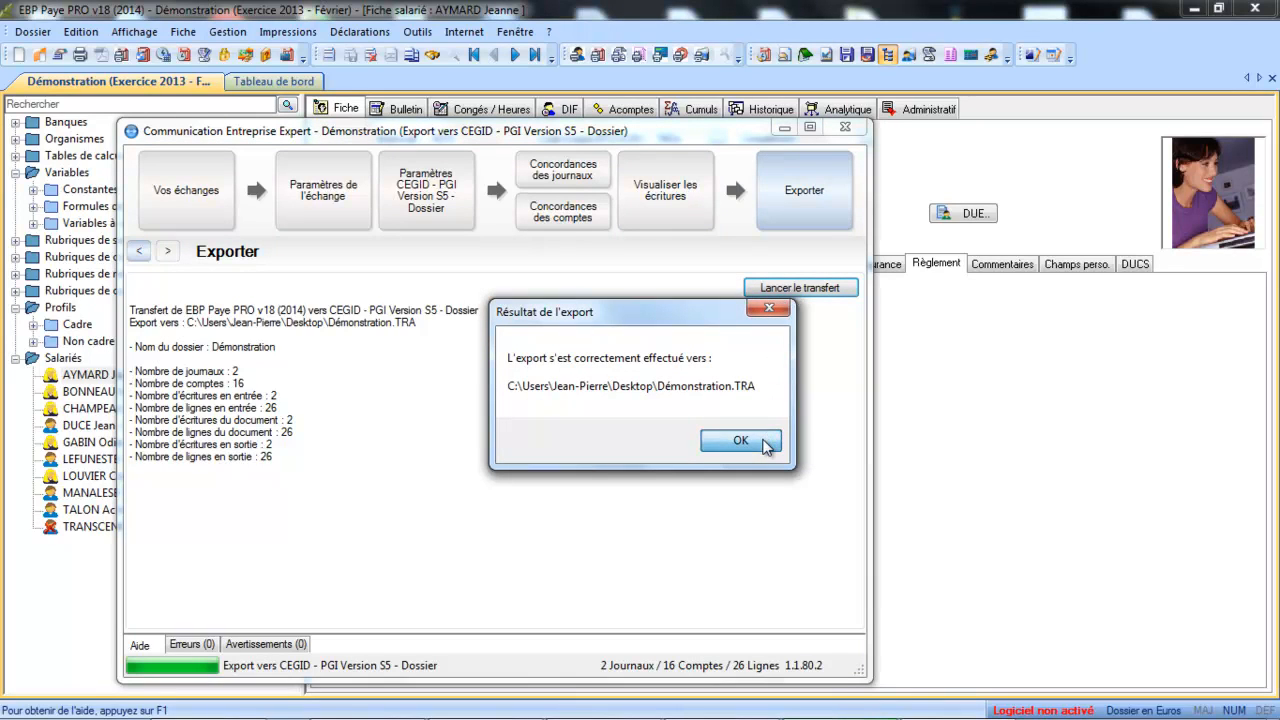